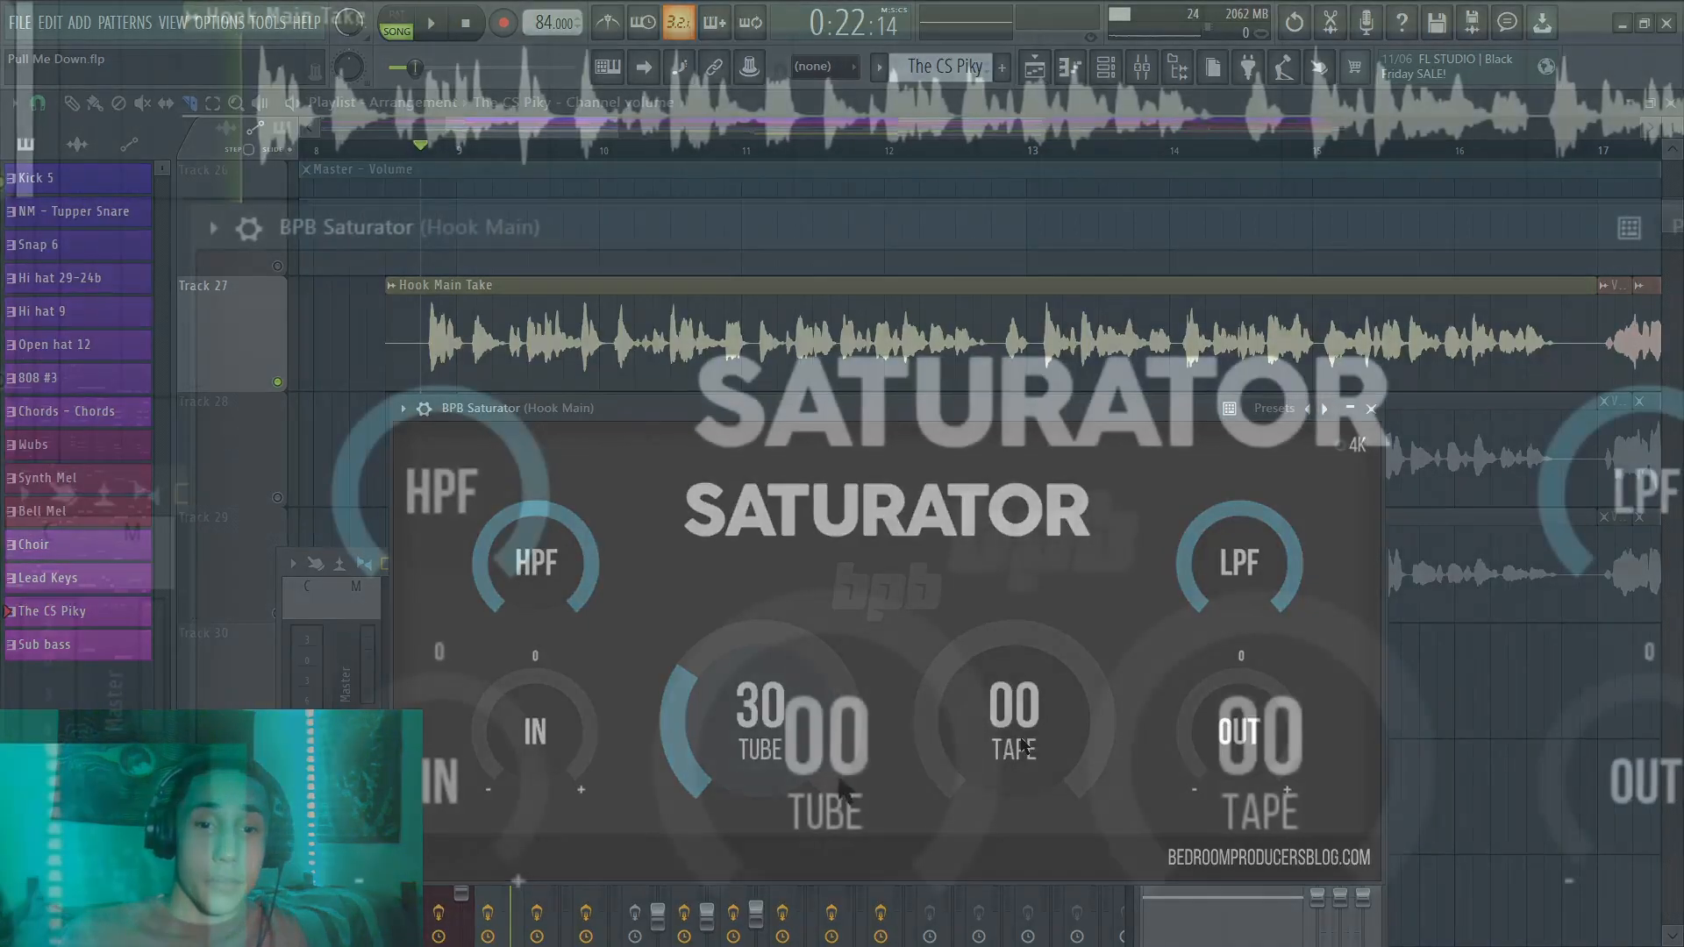
# Set the BPB Saturator's tube amount to 24 and tape amount to 22, and try its high-pass and low-pass filters.
pyautogui.moveTo(773, 724); pyautogui.dragTo(1128, 646)
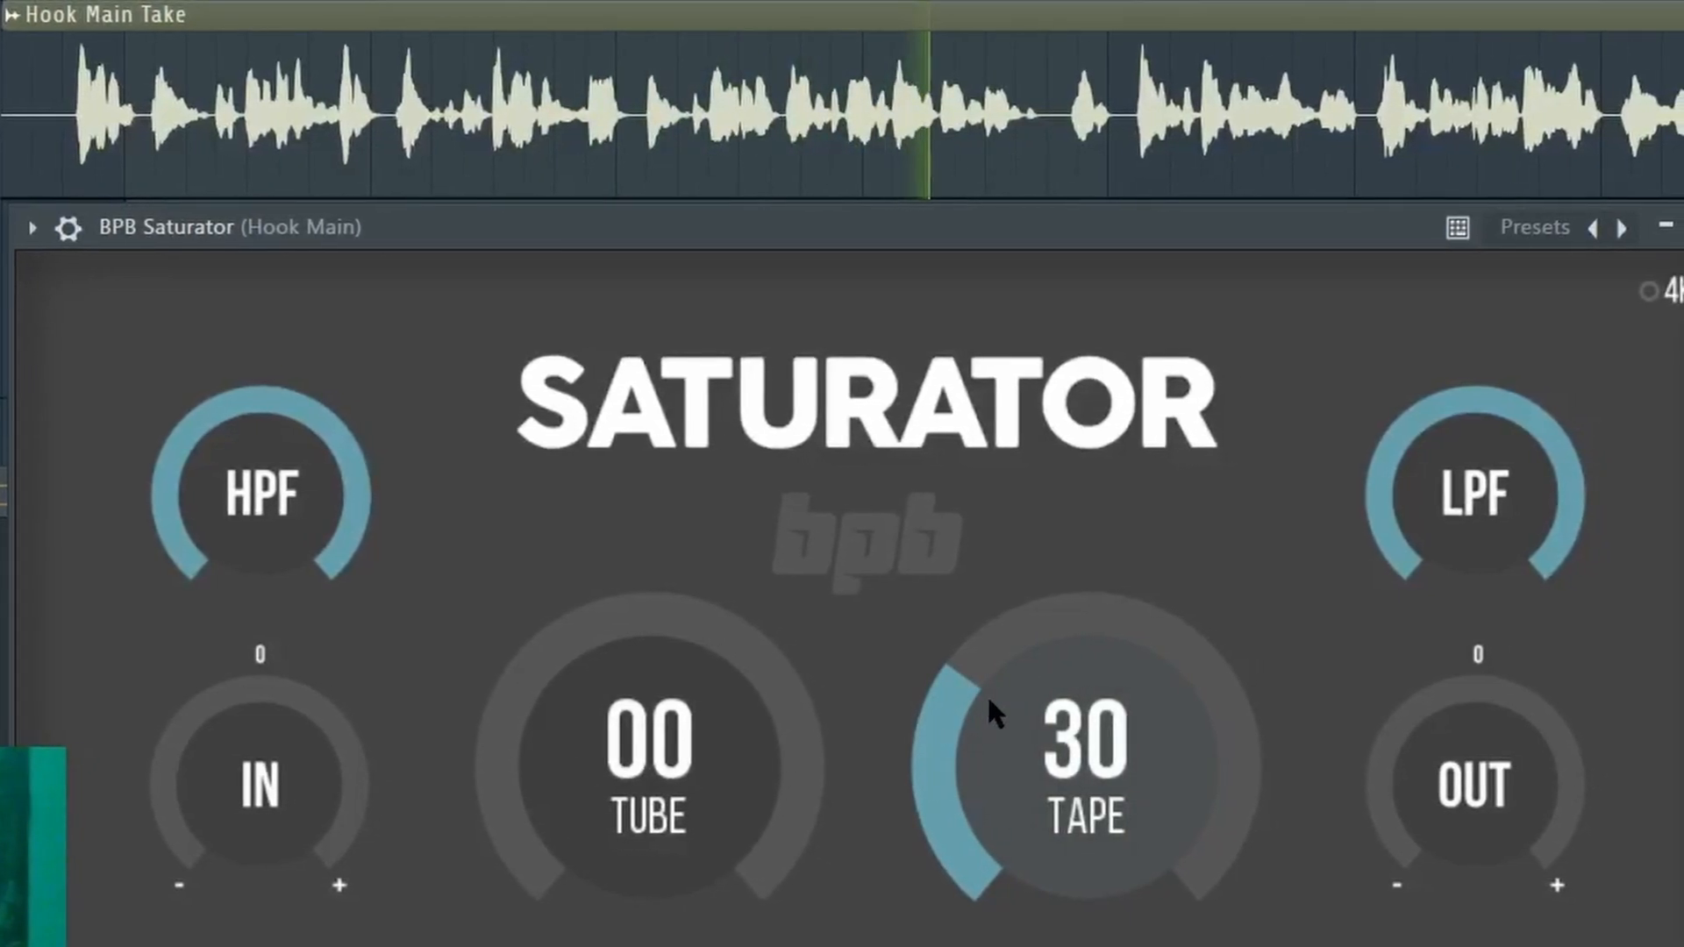
pyautogui.moveTo(997, 702); pyautogui.dragTo(985, 940)
pyautogui.moveTo(594, 827); pyautogui.dragTo(644, 719)
pyautogui.moveTo(994, 759); pyautogui.dragTo(1059, 647)
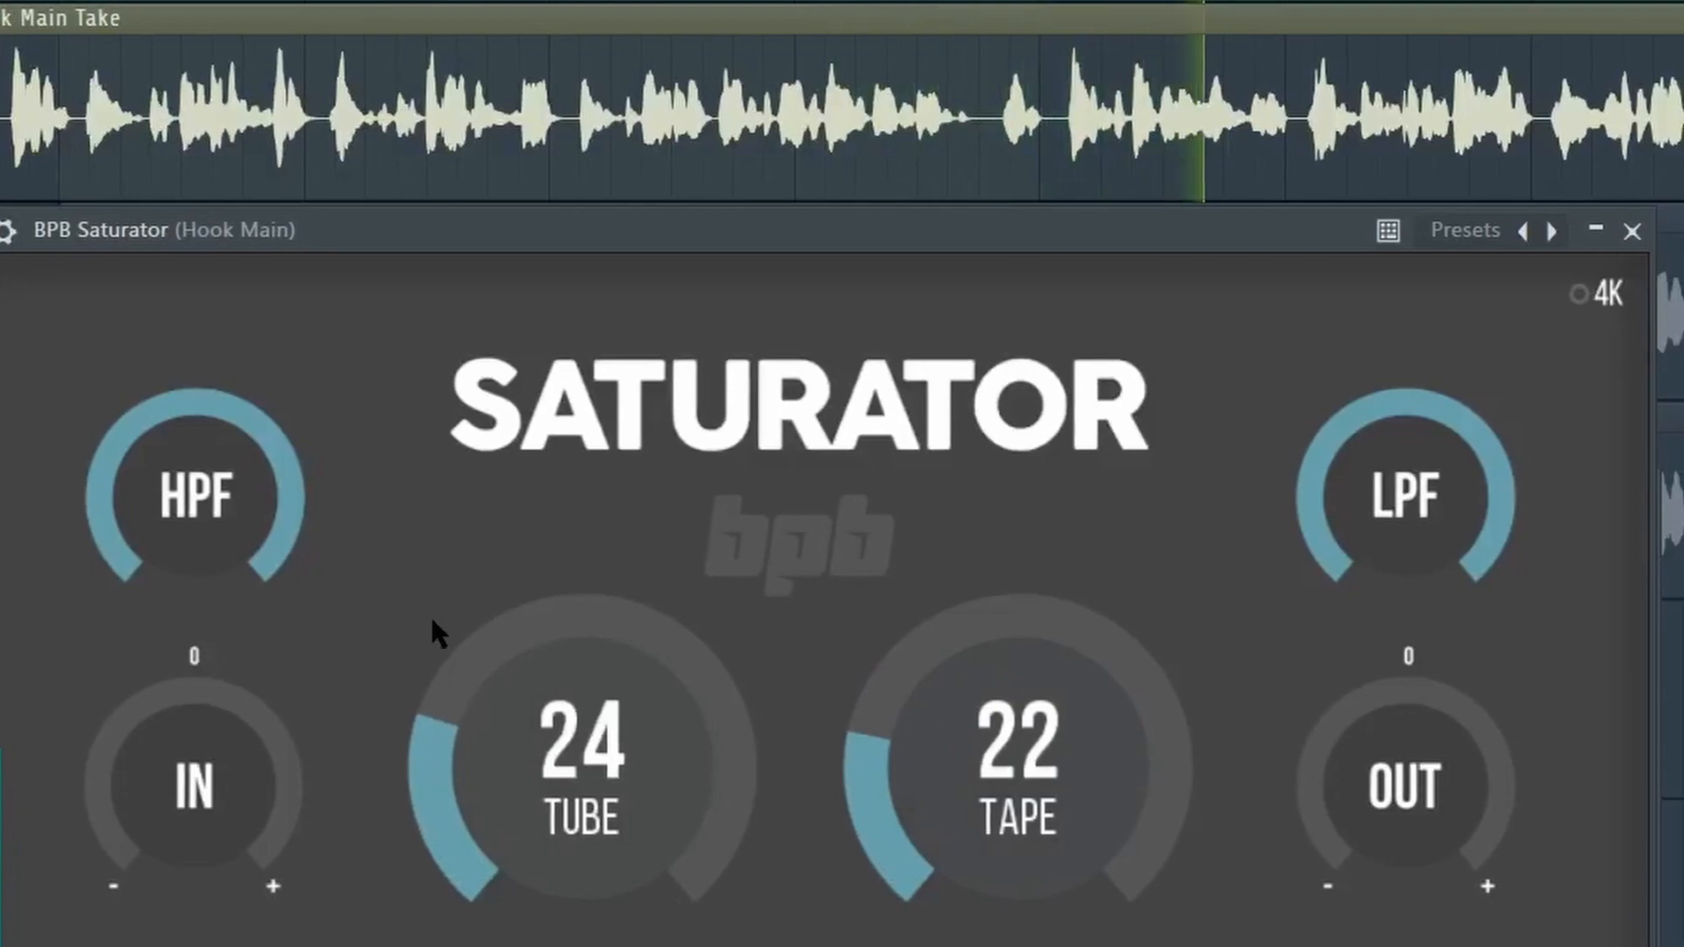
pyautogui.moveTo(263, 539); pyautogui.dragTo(176, 553)
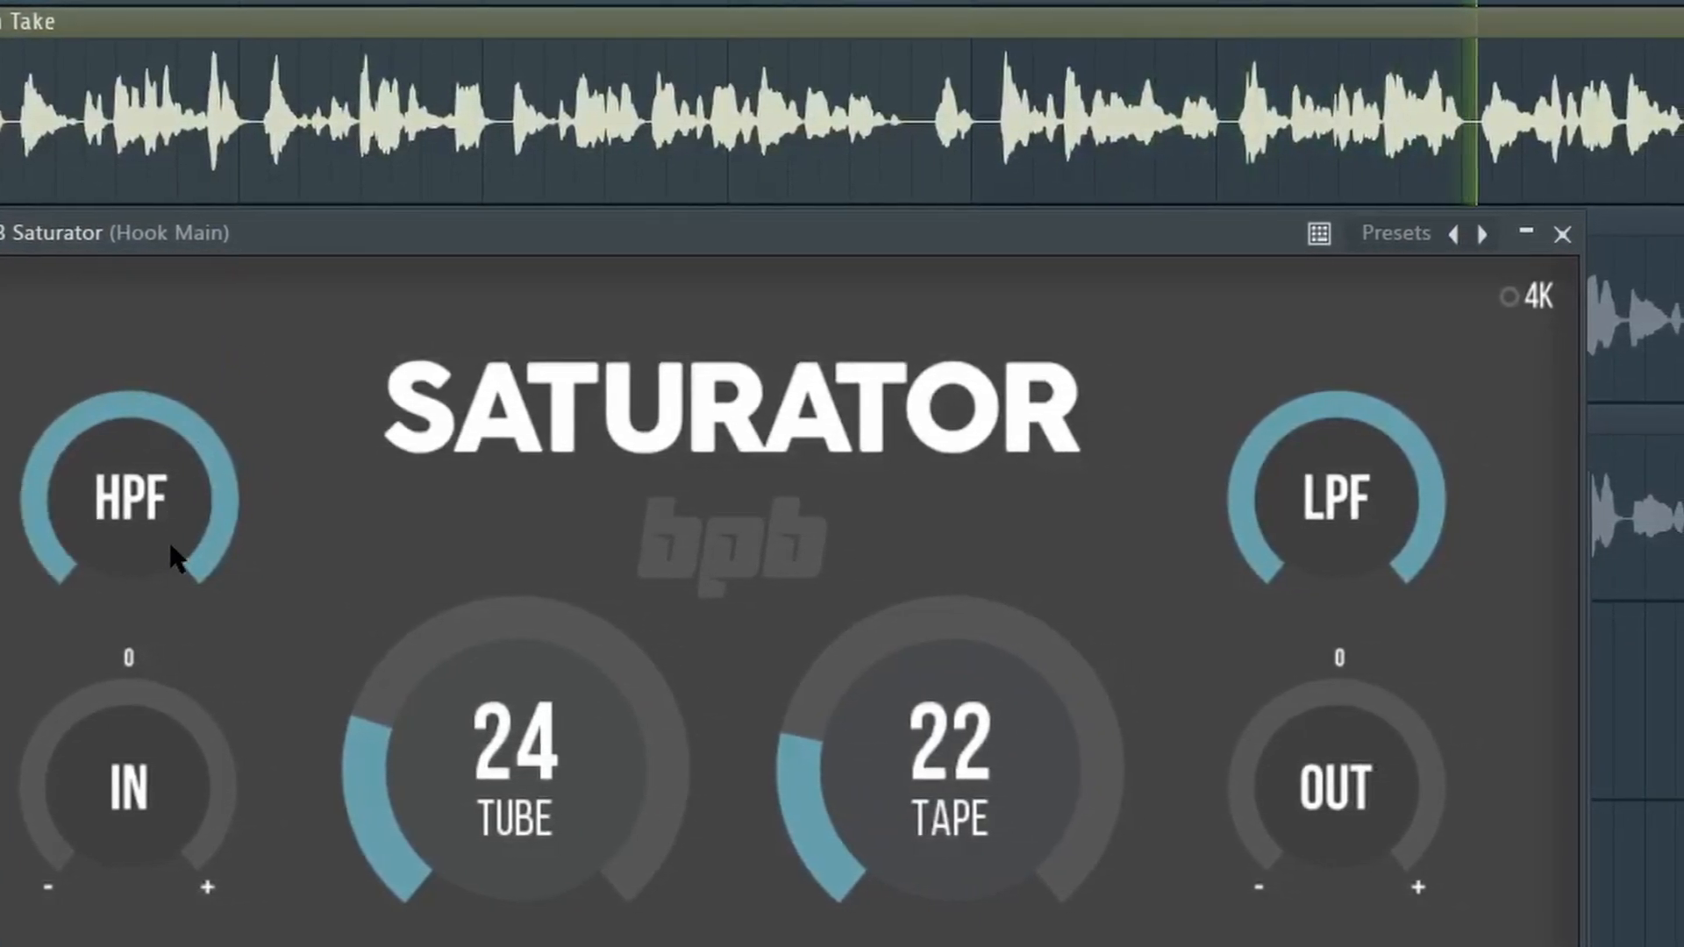
pyautogui.moveTo(1245, 527); pyautogui.dragTo(1297, 452)
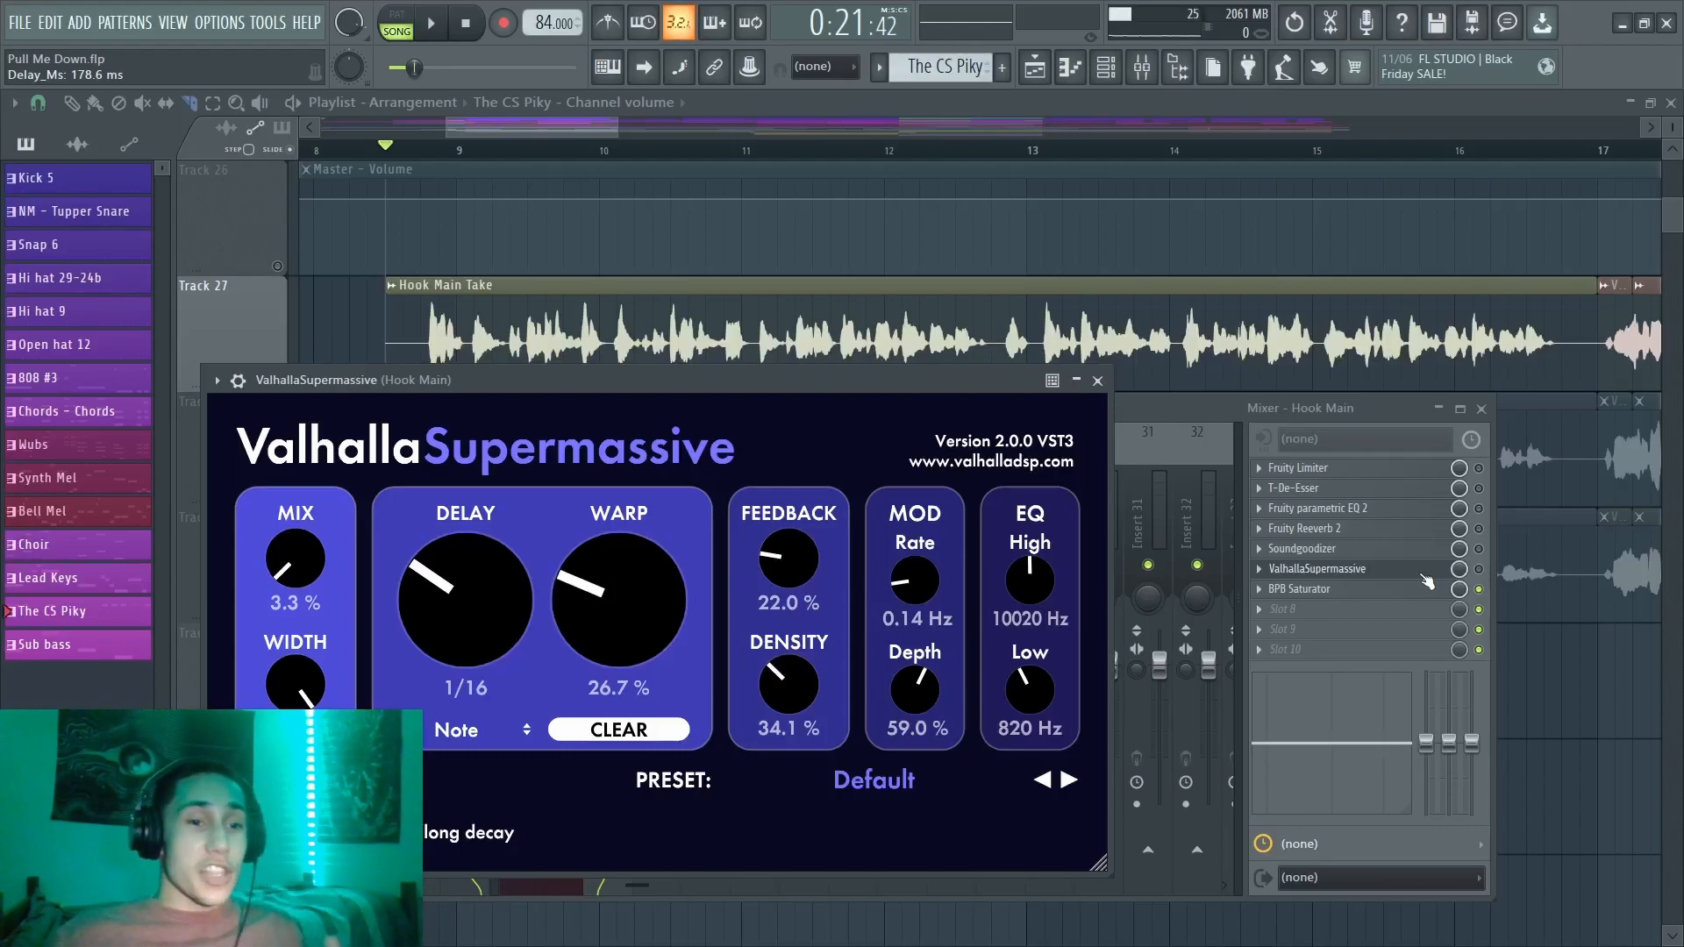
# Browse the ValhallaSupermassive factory presets, including the reverbs and the eighth-note echoes.
pyautogui.click(866, 783)
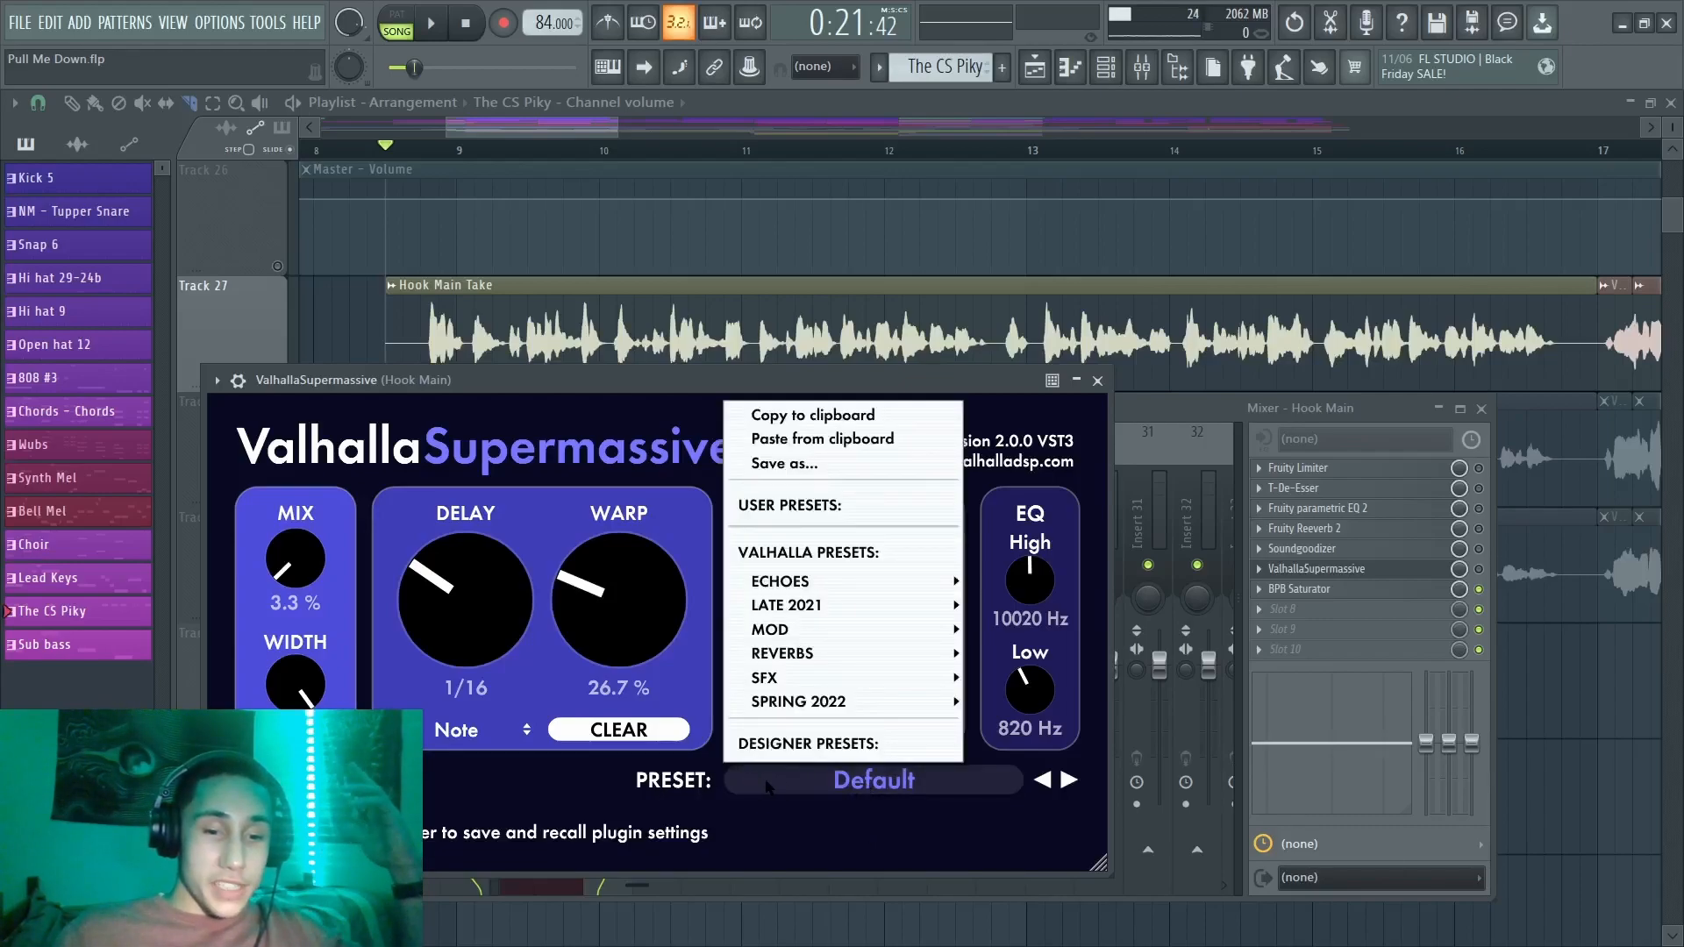
pyautogui.moveTo(852, 580)
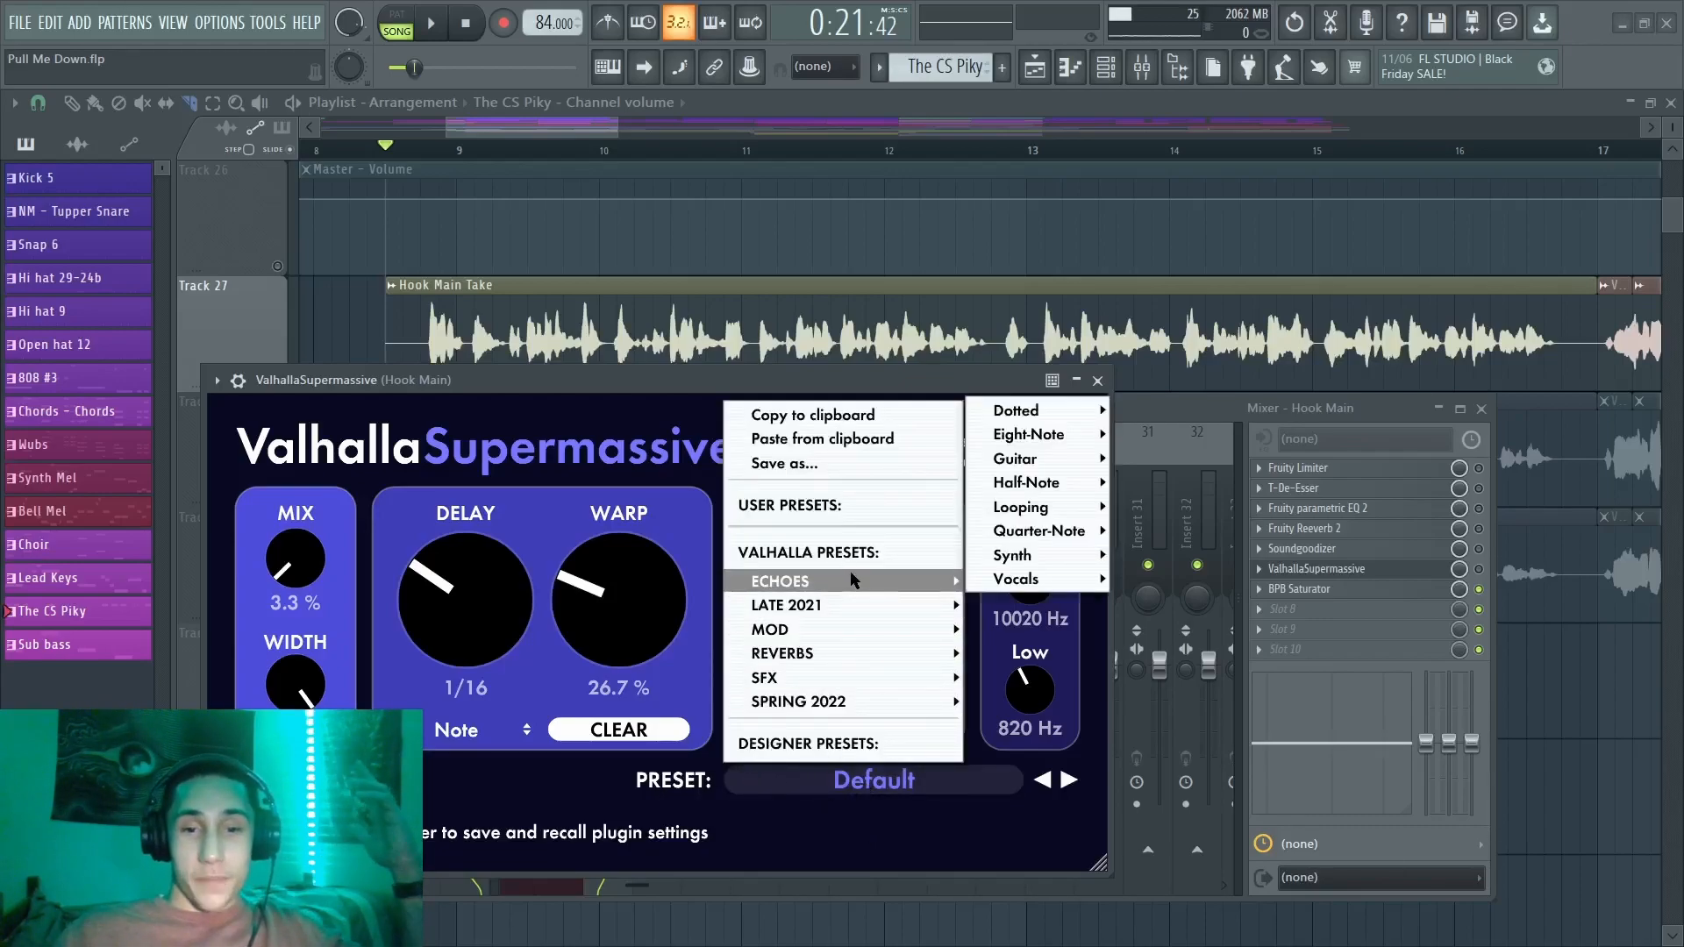
pyautogui.moveTo(875, 627)
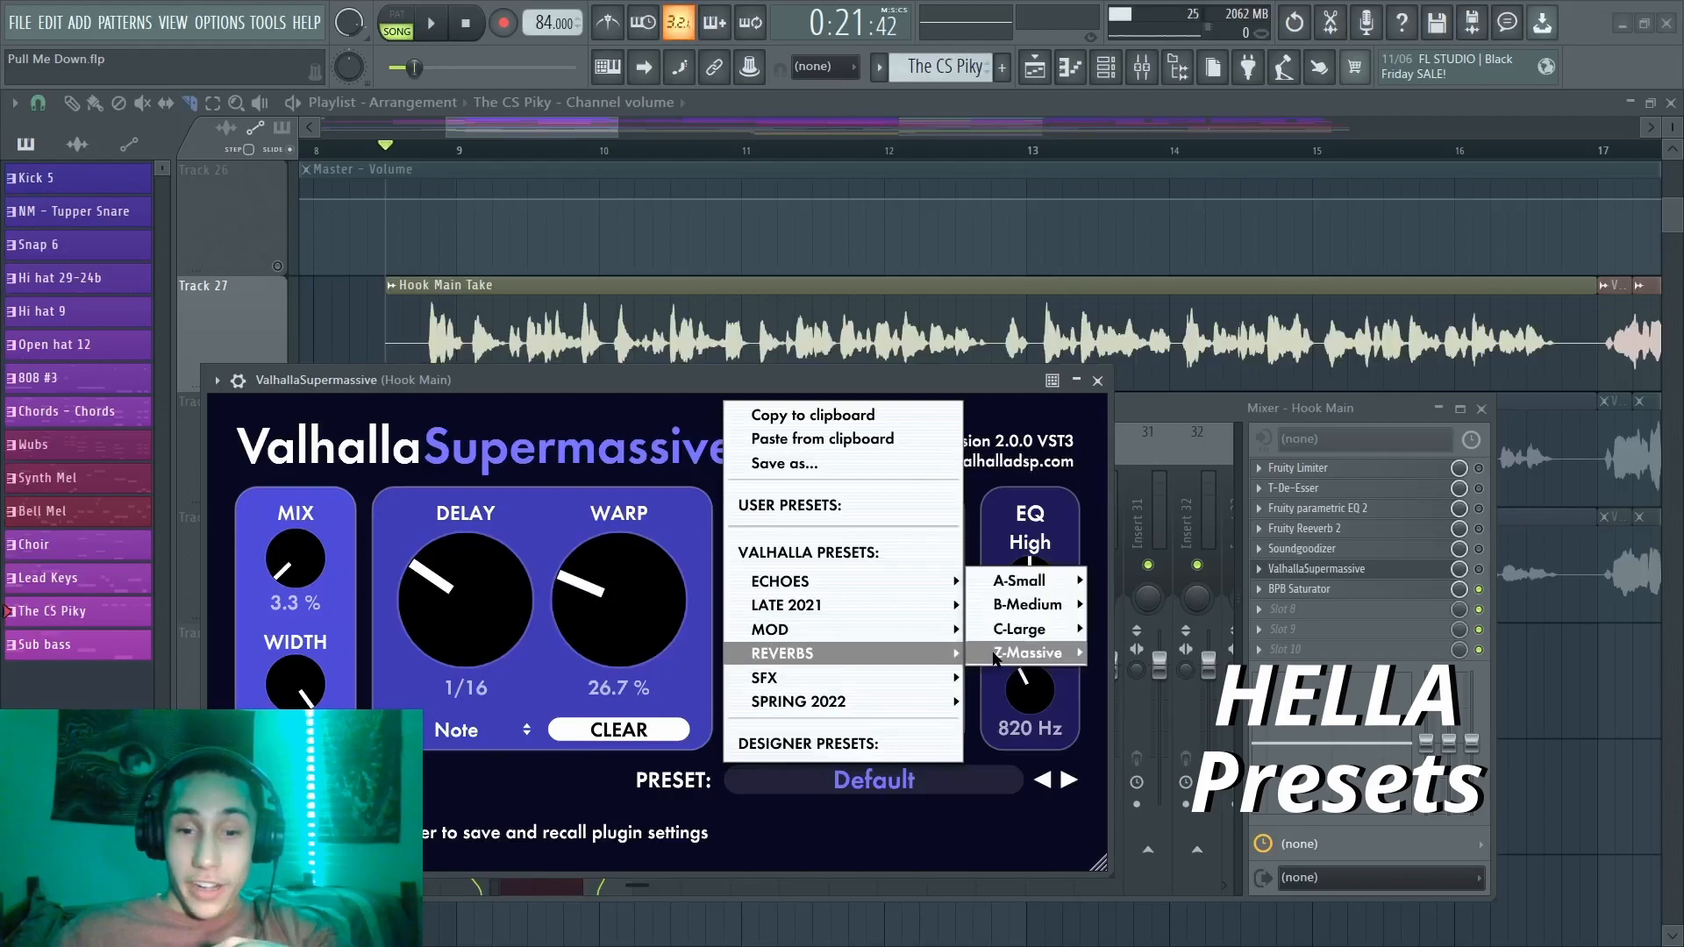
pyautogui.moveTo(1001, 658)
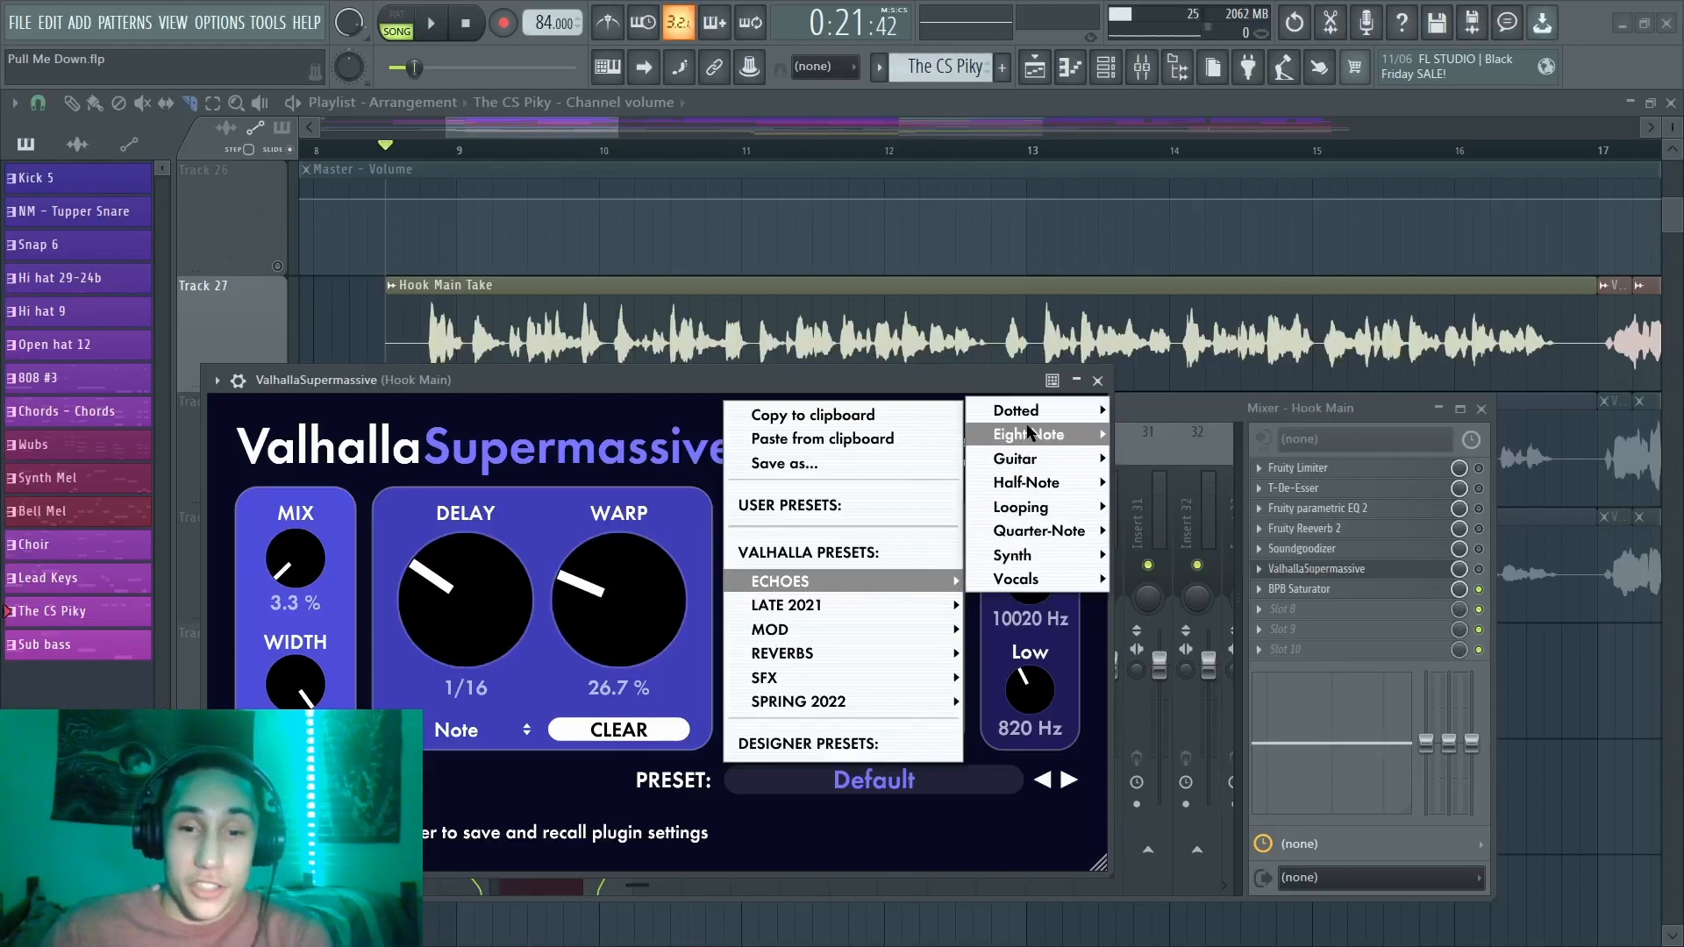
pyautogui.moveTo(1028, 432)
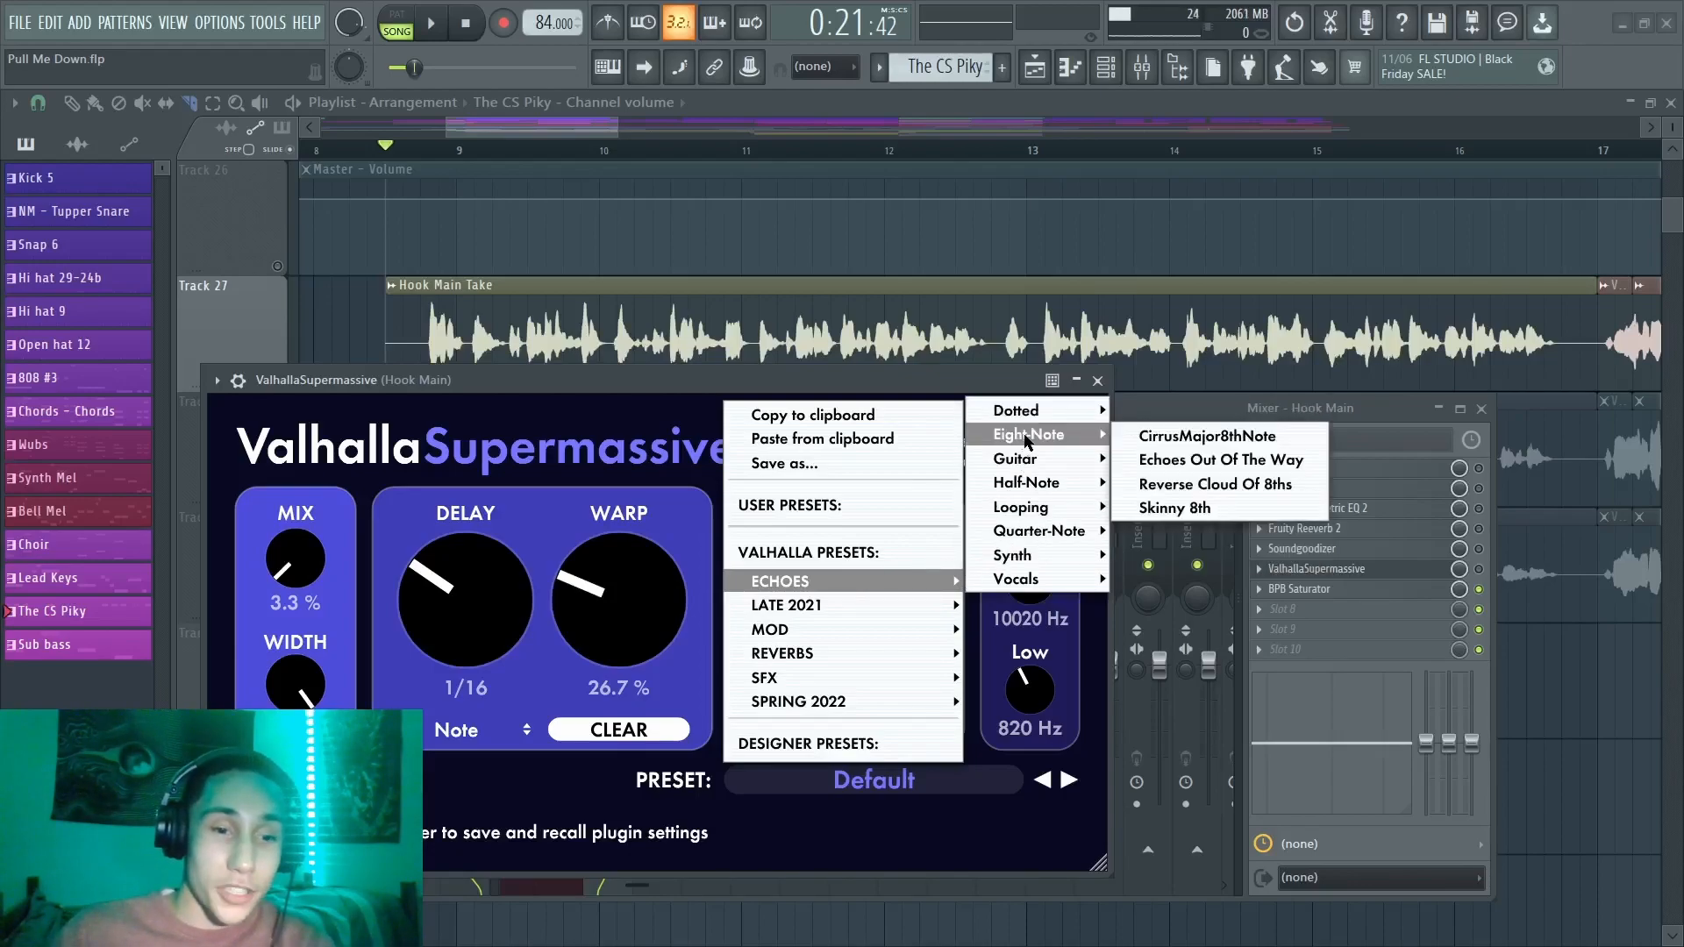
# Set the ValhallaSupermassive delay time to a 1/8 note.
pyautogui.click(492, 639)
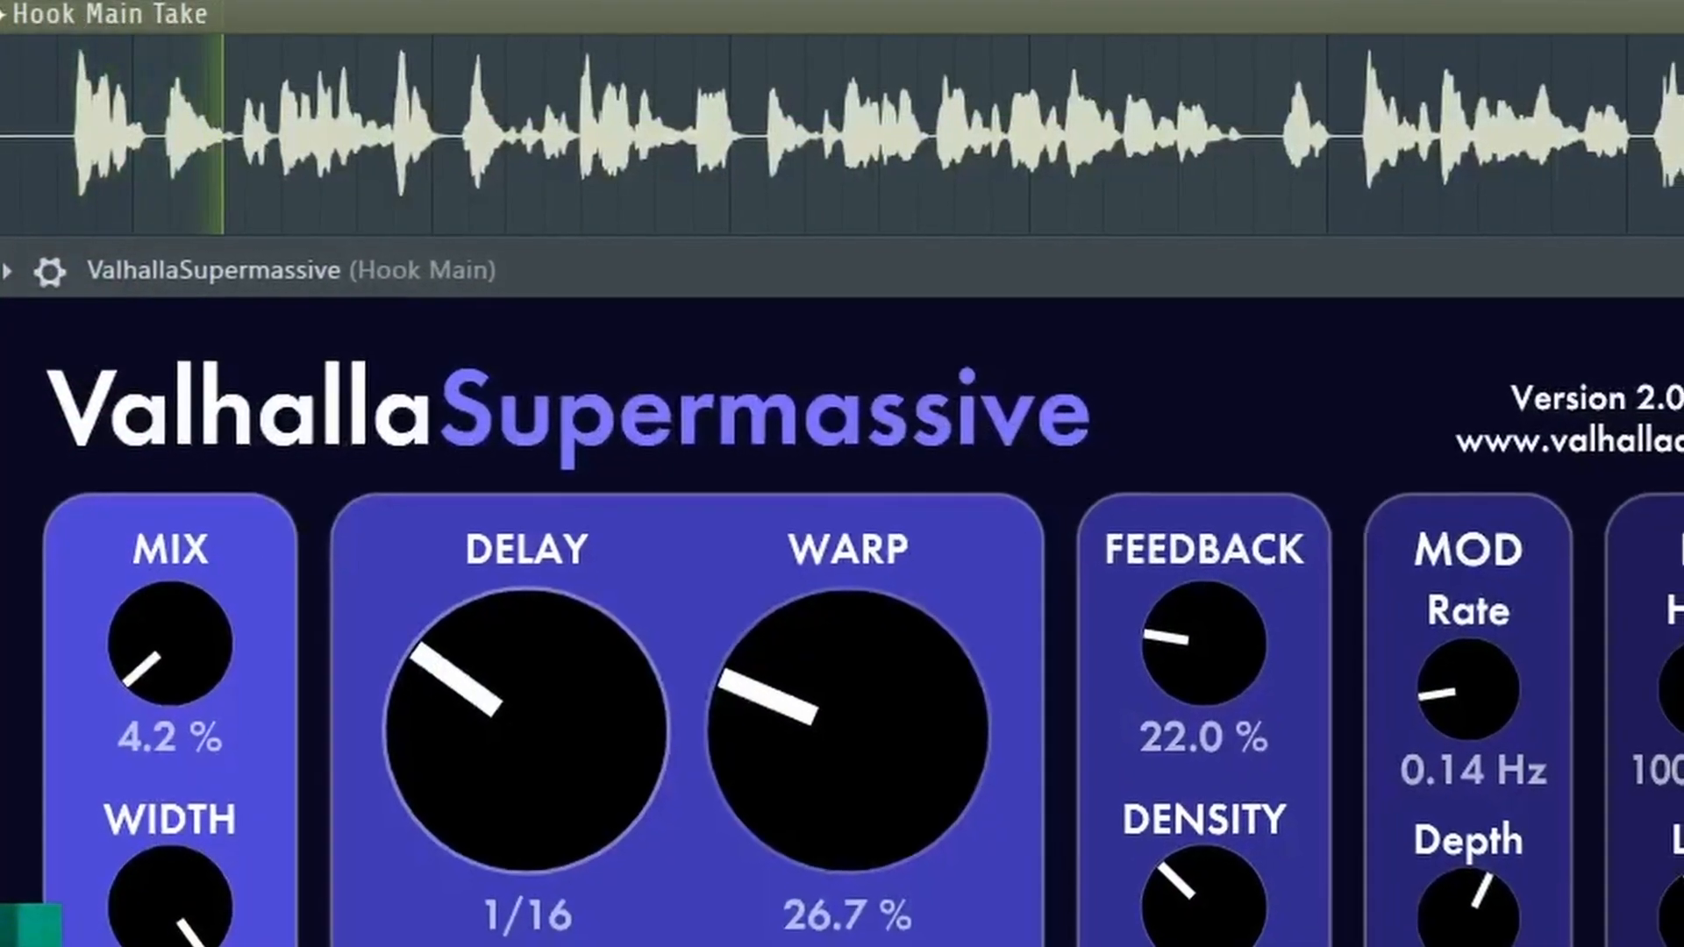
pyautogui.moveTo(508, 709); pyautogui.dragTo(508, 603)
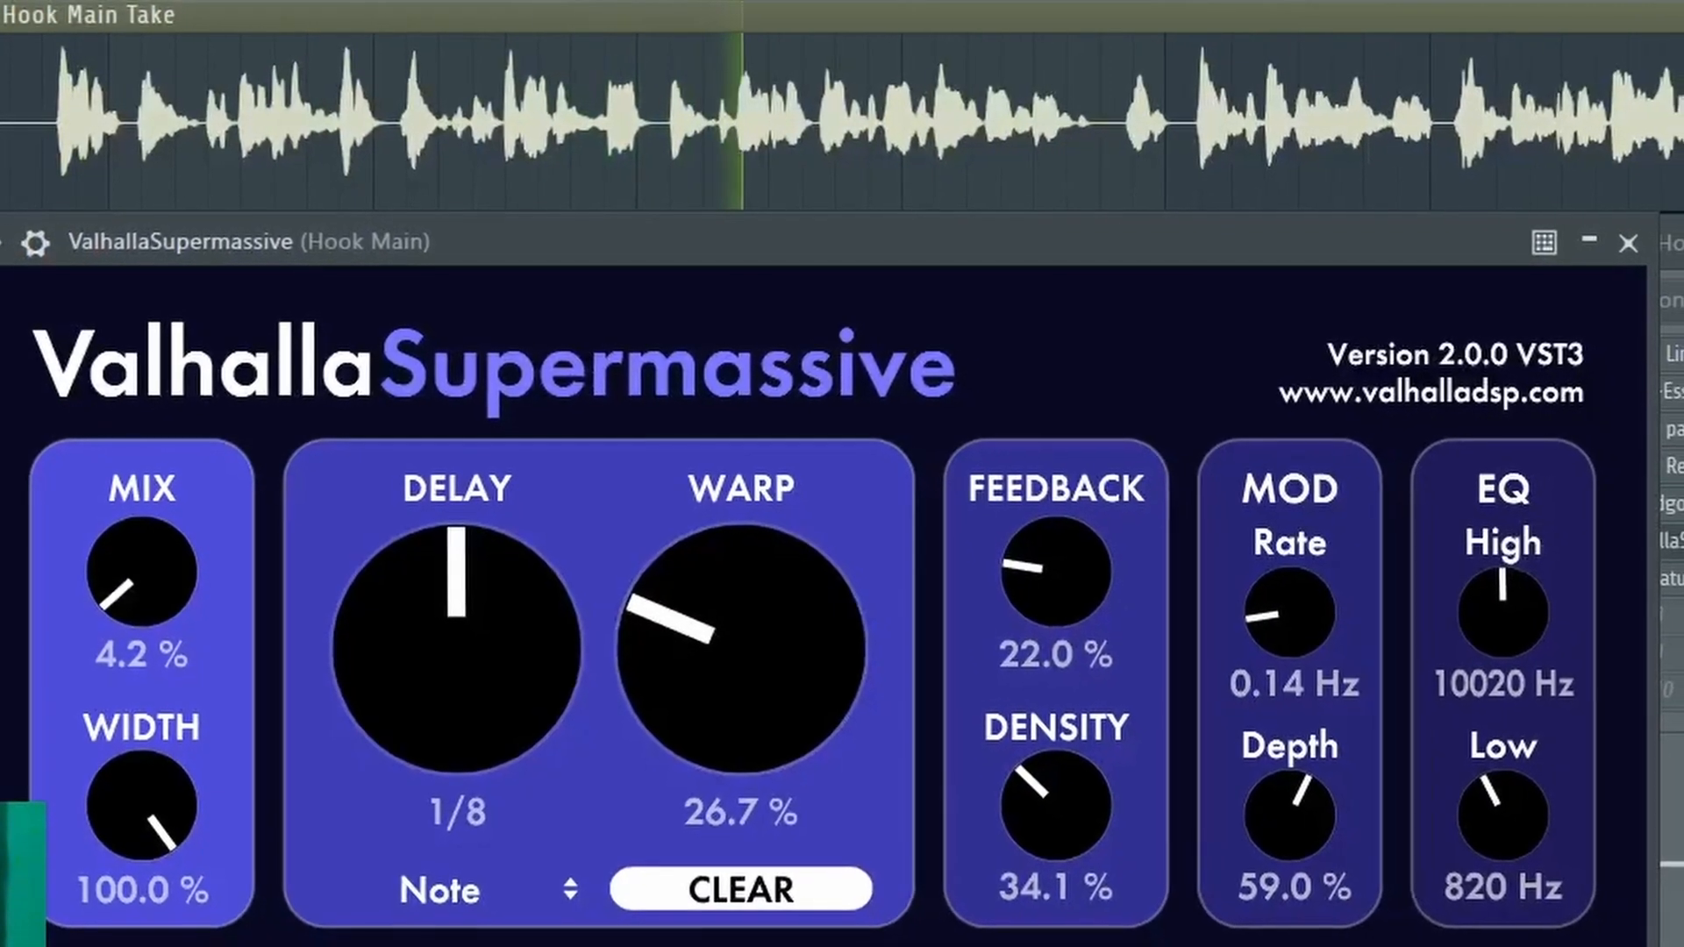
# Load the Skinny 8th preset from the eighth-note echoes and set its mix to 7.1%.
pyautogui.click(1110, 945)
pyautogui.moveTo(1088, 599)
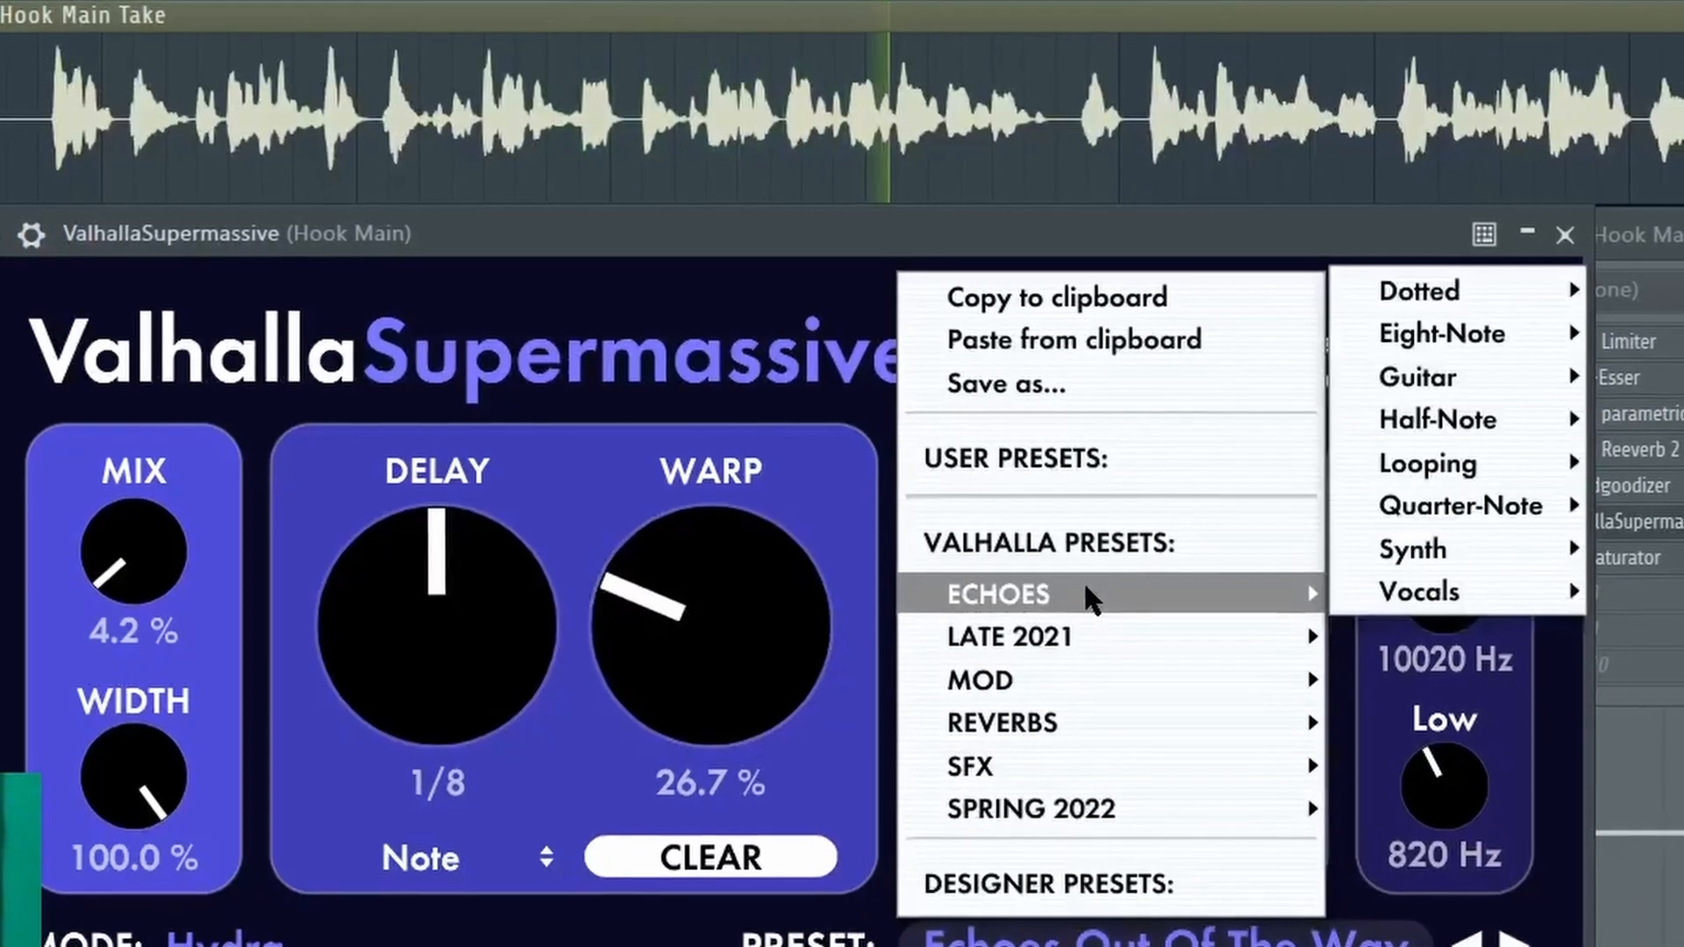
pyautogui.moveTo(1528, 343)
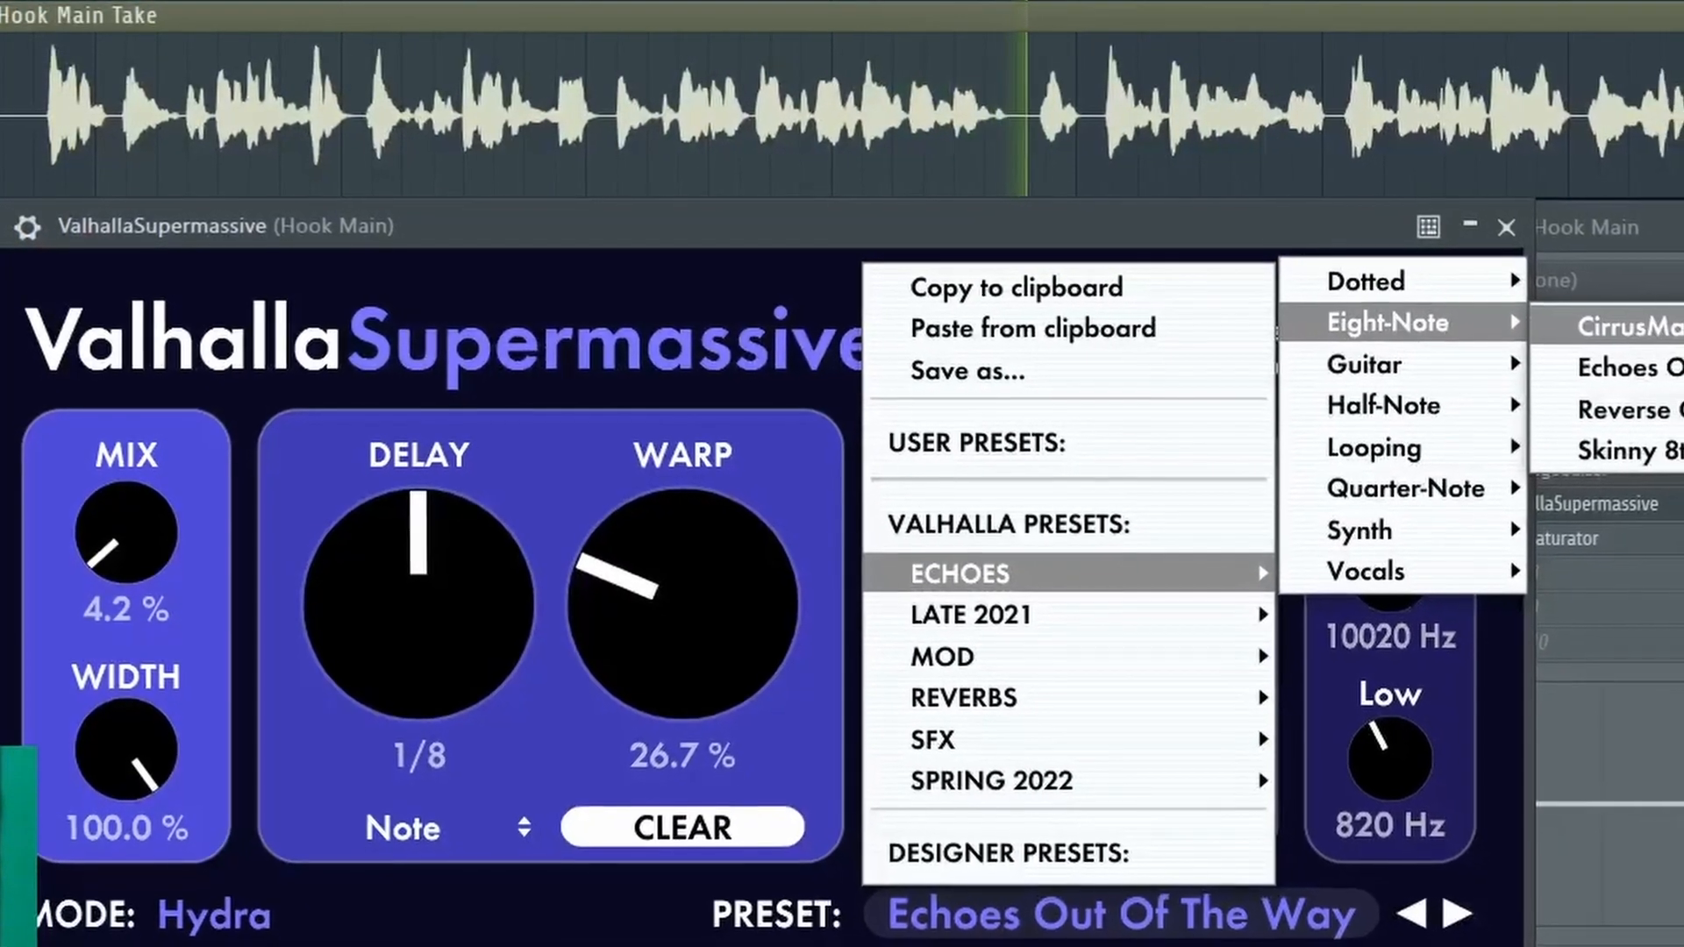
pyautogui.click(1617, 440)
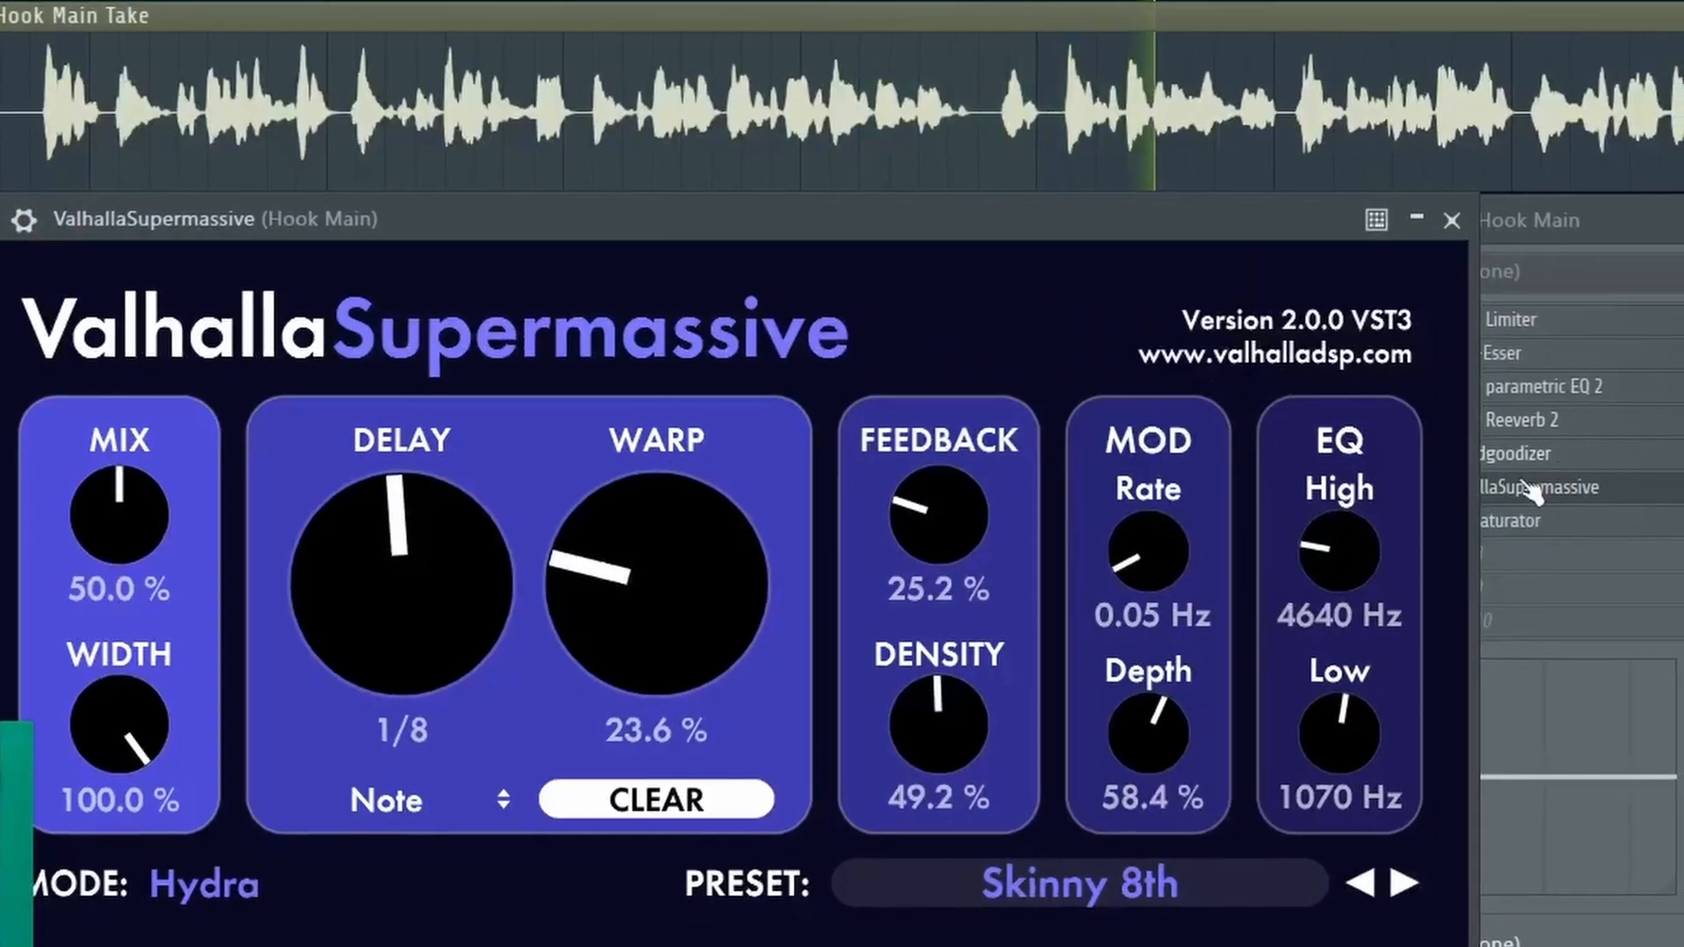
pyautogui.moveTo(119, 531); pyautogui.dragTo(132, 675)
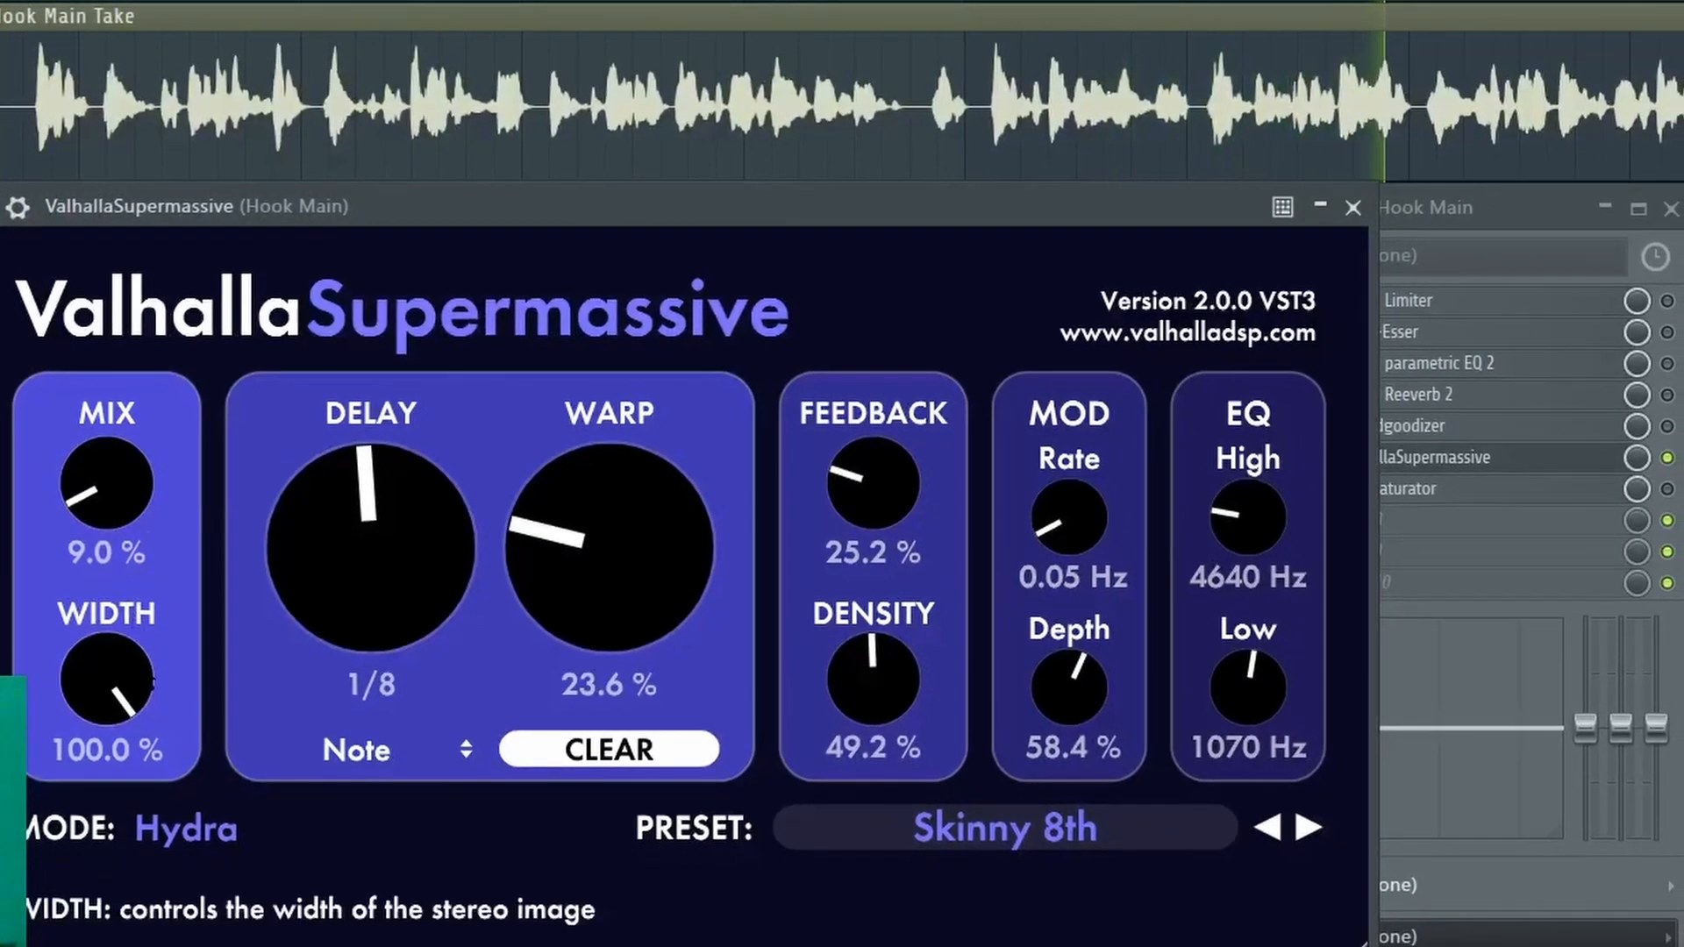
pyautogui.moveTo(133, 516); pyautogui.dragTo(134, 527)
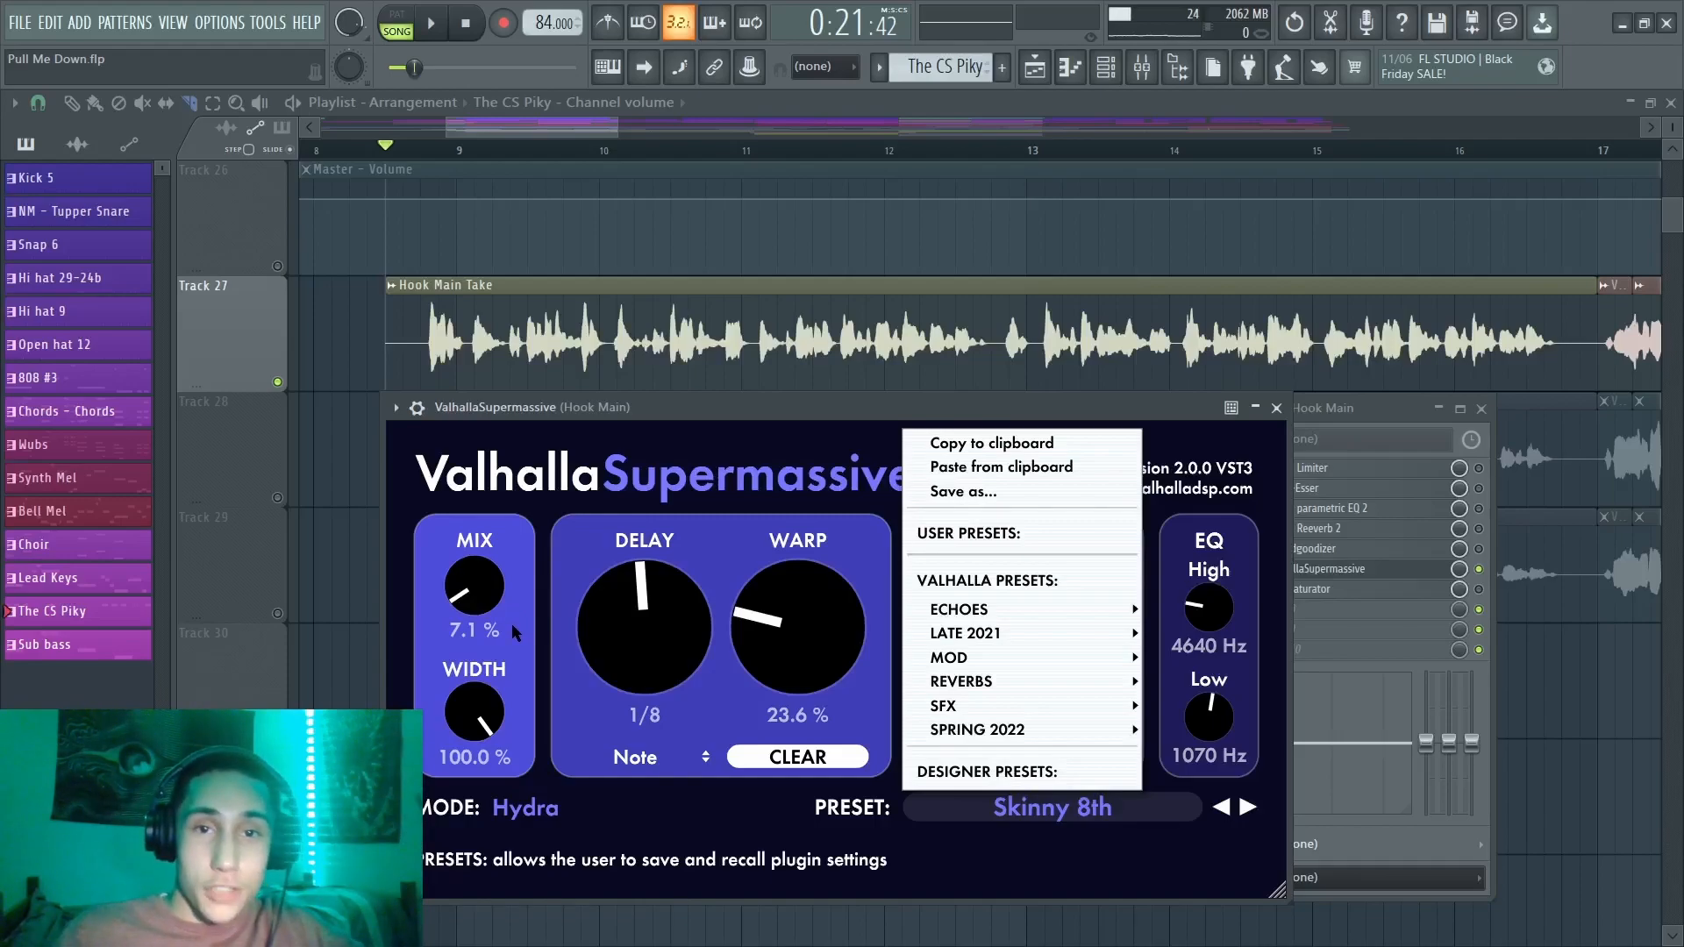
pyautogui.click(1085, 809)
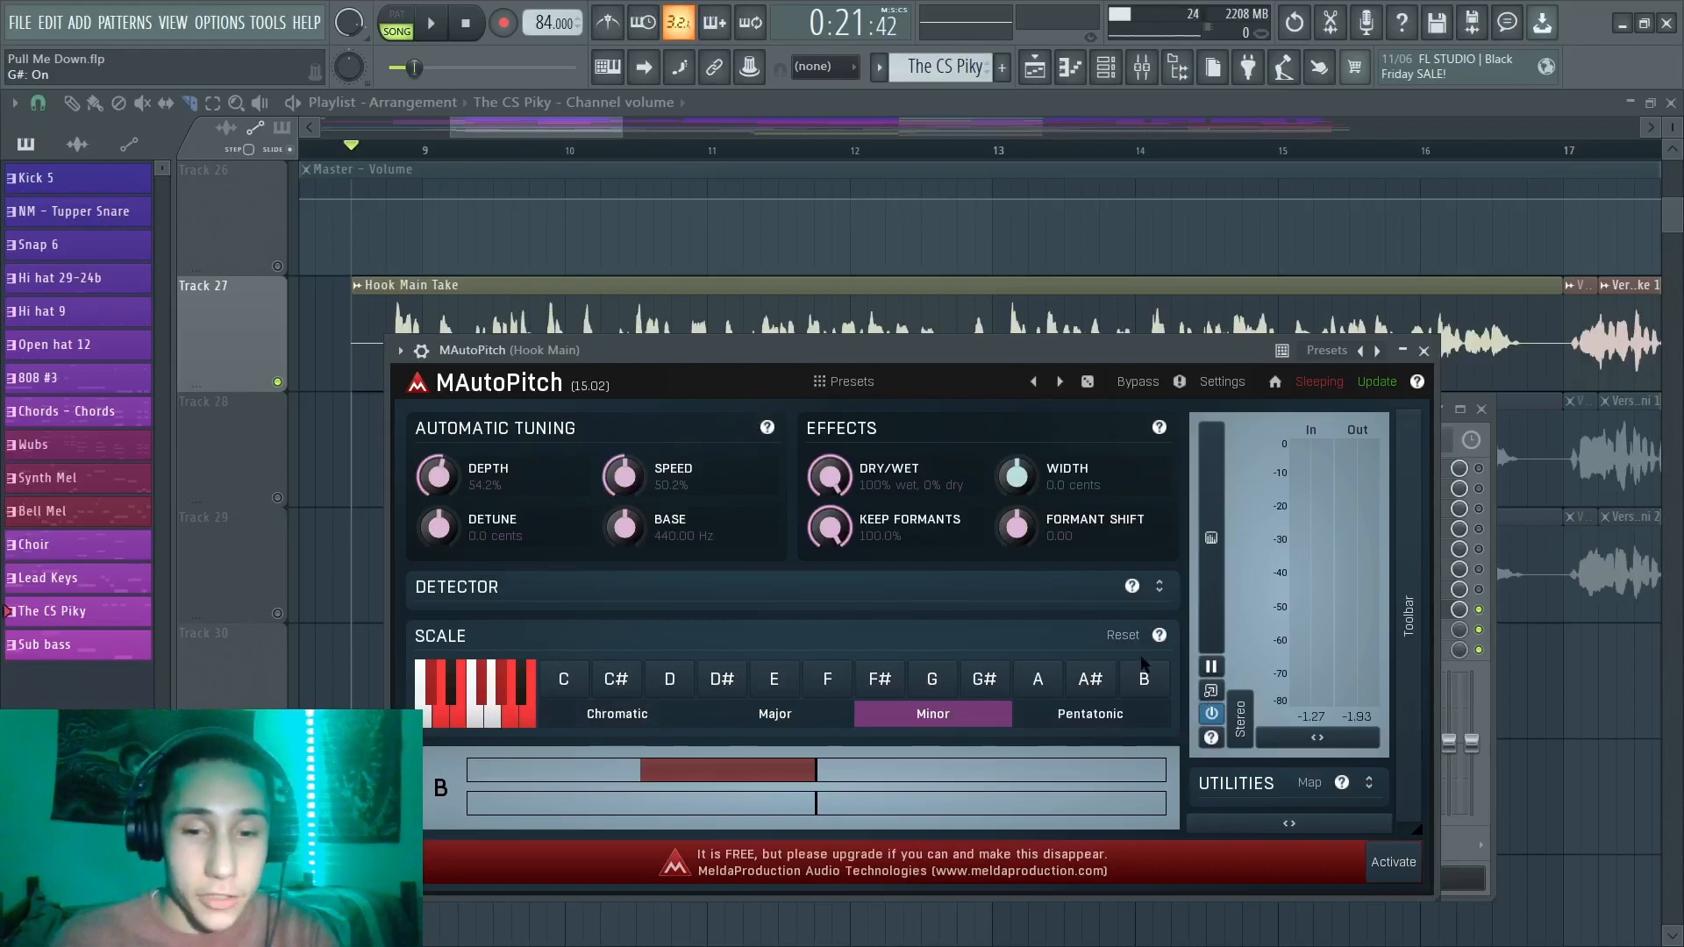
# Enable the A note in MAutoPitch's scale and set automatic tuning to 100% speed and 41.1% depth.
pyautogui.click(1049, 682)
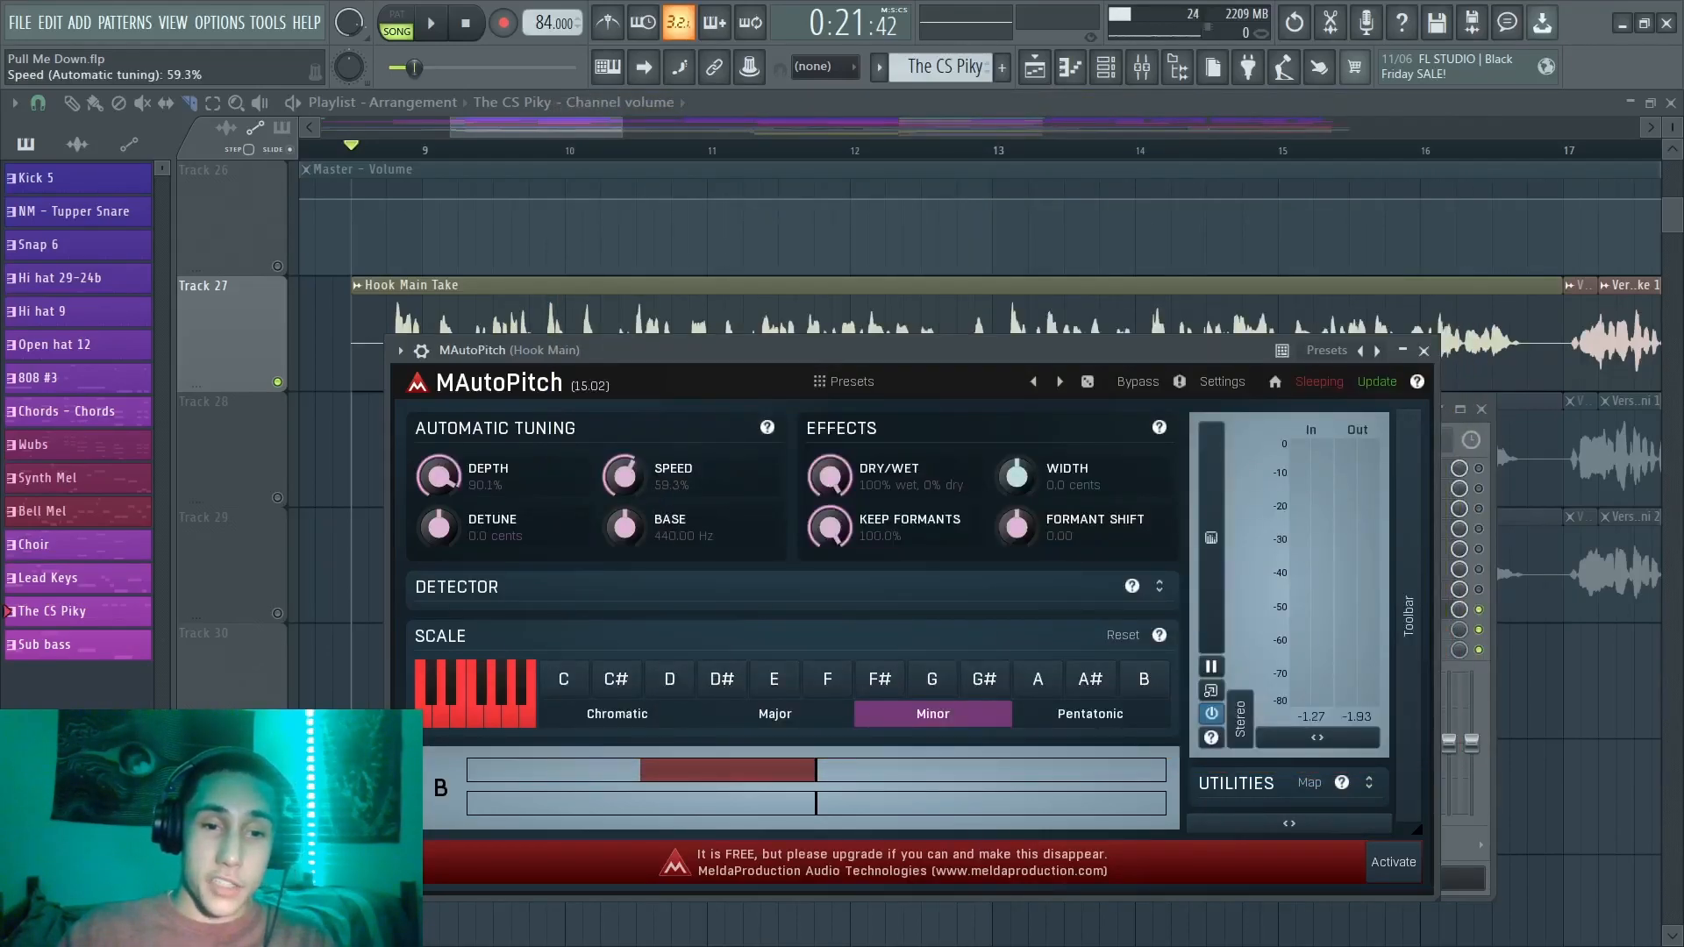
pyautogui.moveTo(623, 479); pyautogui.dragTo(623, 430)
pyautogui.moveTo(438, 477); pyautogui.dragTo(438, 523)
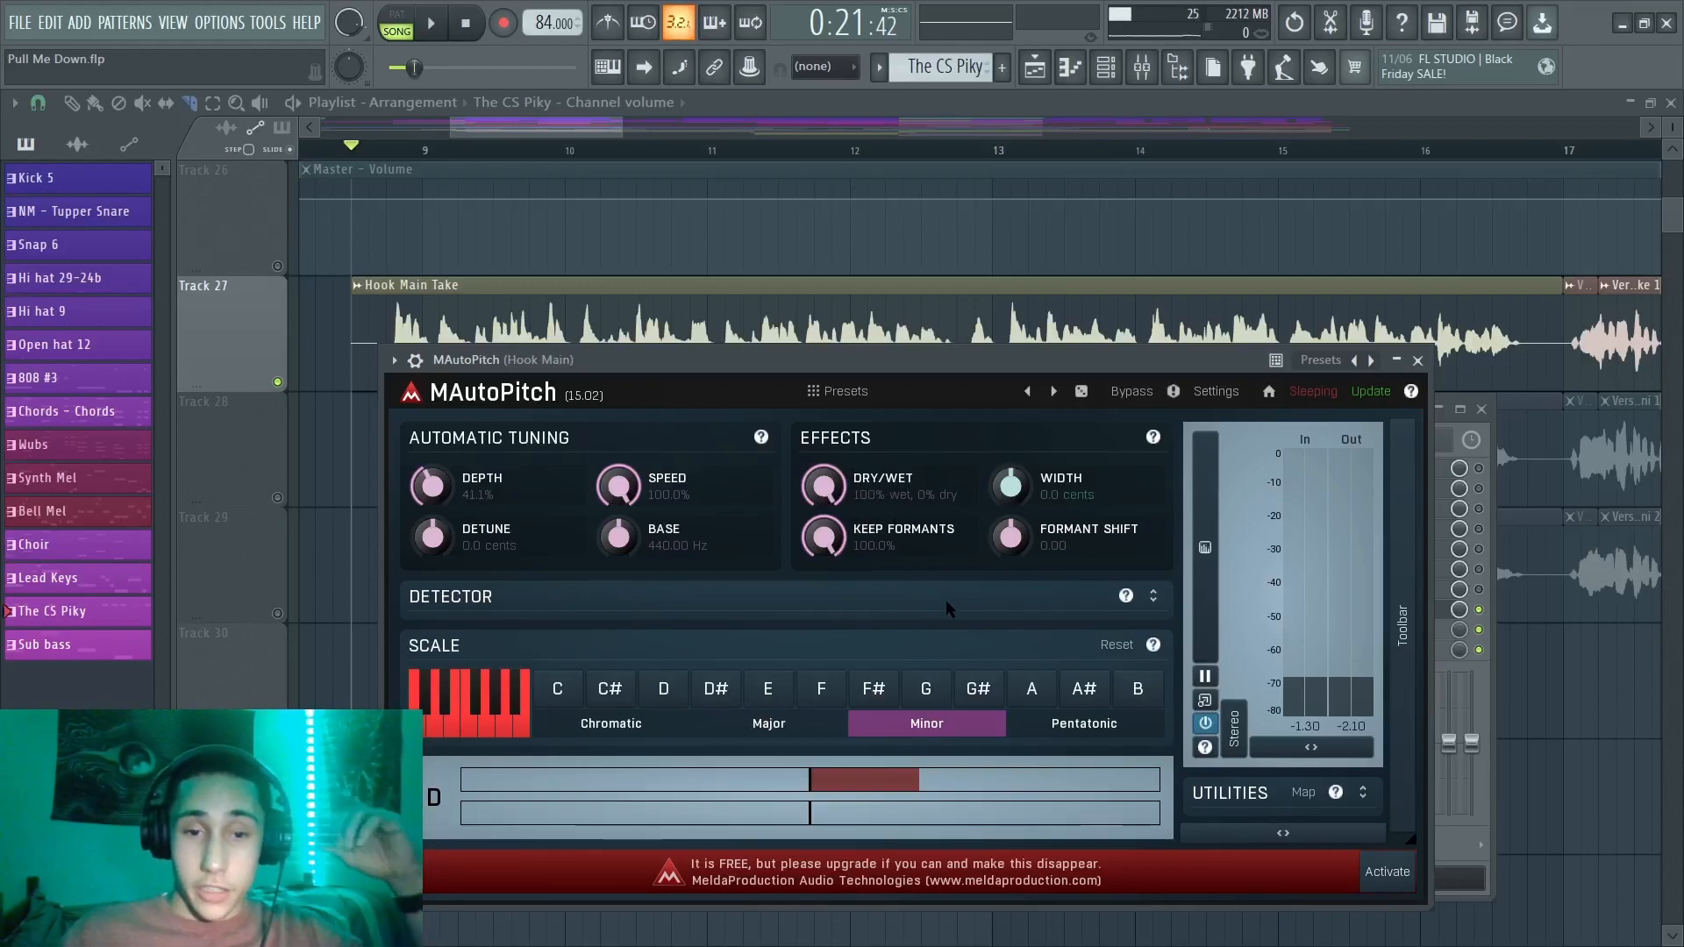
# Set MAutoPitch's effects to 100% wet and +0.2 cents width, and raise the formant shift.
pyautogui.moveTo(824, 487); pyautogui.dragTo(824, 422)
pyautogui.moveTo(1010, 485)
pyautogui.mouseDown()
pyautogui.moveTo(1010, 465)
pyautogui.moveTo(1012, 515)
pyautogui.mouseUp()
pyautogui.moveTo(1009, 542)
pyautogui.mouseDown()
pyautogui.moveTo(999, 588)
pyautogui.moveTo(1005, 536)
pyautogui.mouseUp()
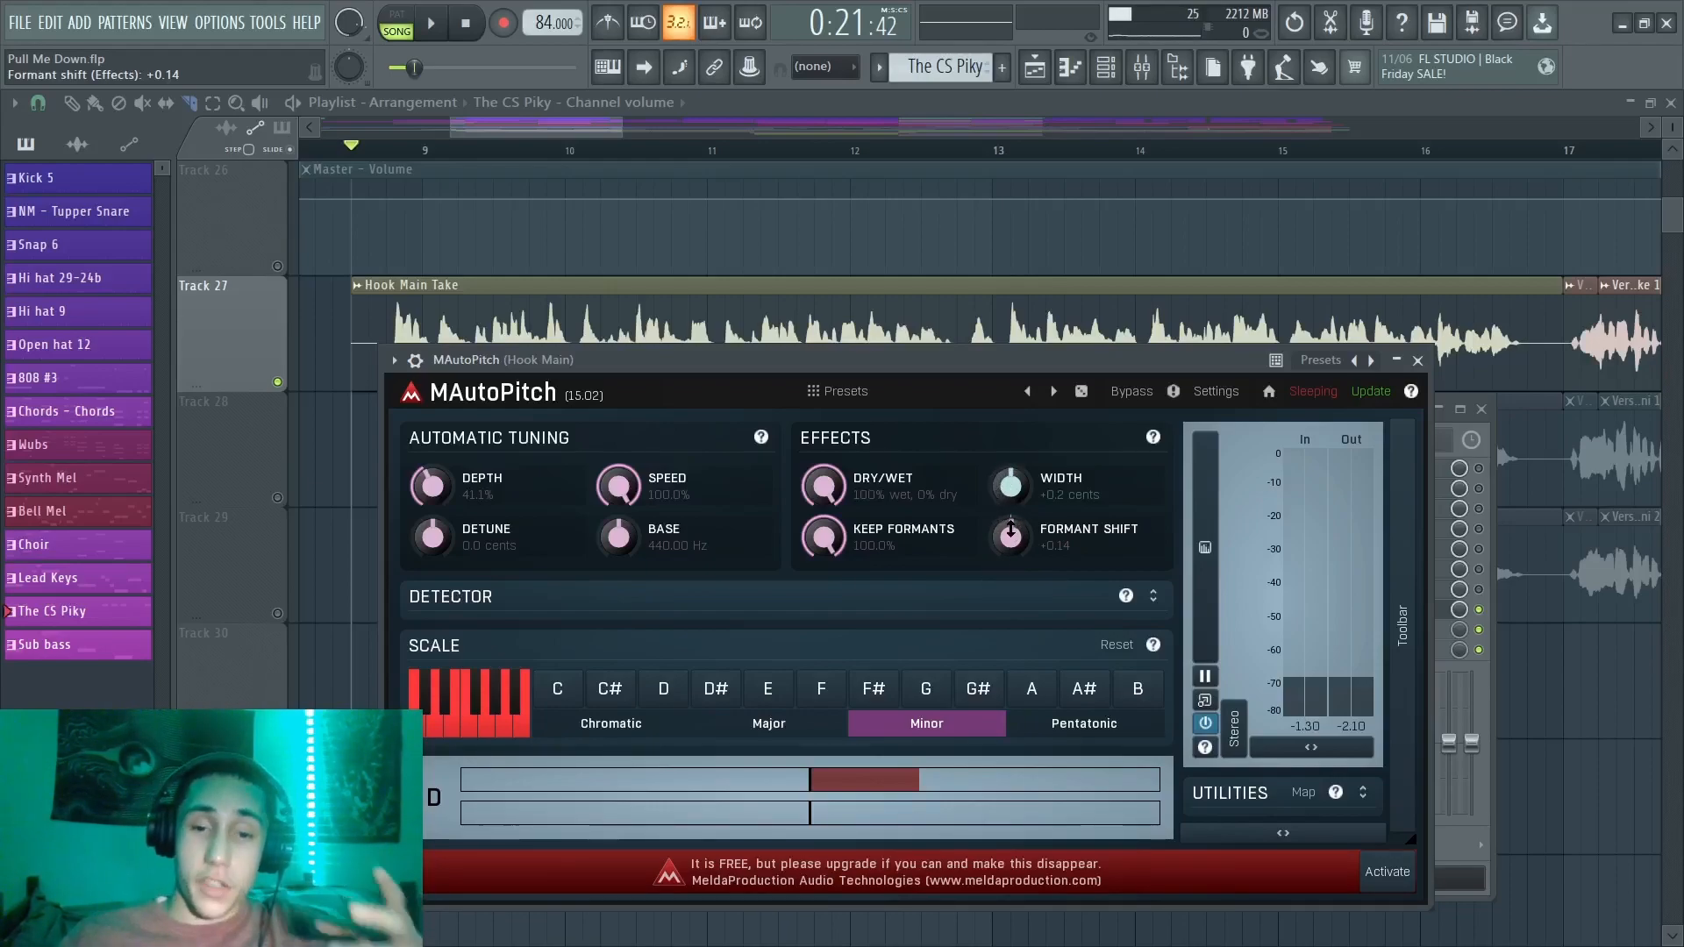
pyautogui.moveTo(1008, 540); pyautogui.dragTo(1008, 456)
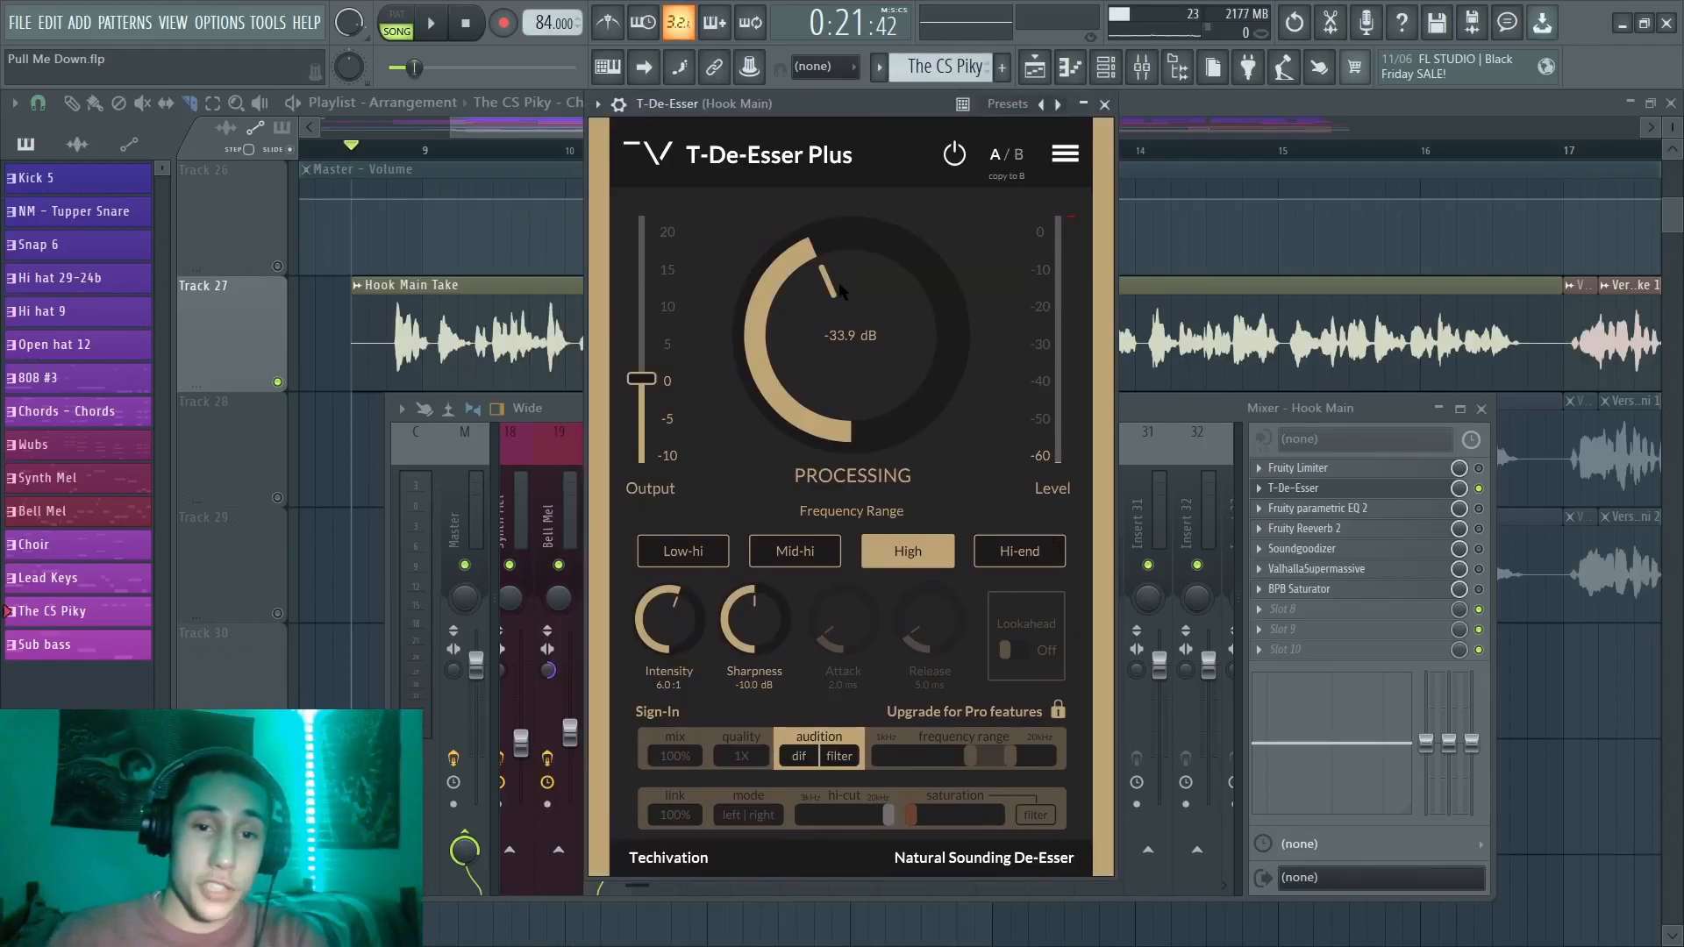
# Adjust the main processing amount of the T-De-Esser on the Hook Main channel.
pyautogui.moveTo(839, 292); pyautogui.dragTo(891, 347)
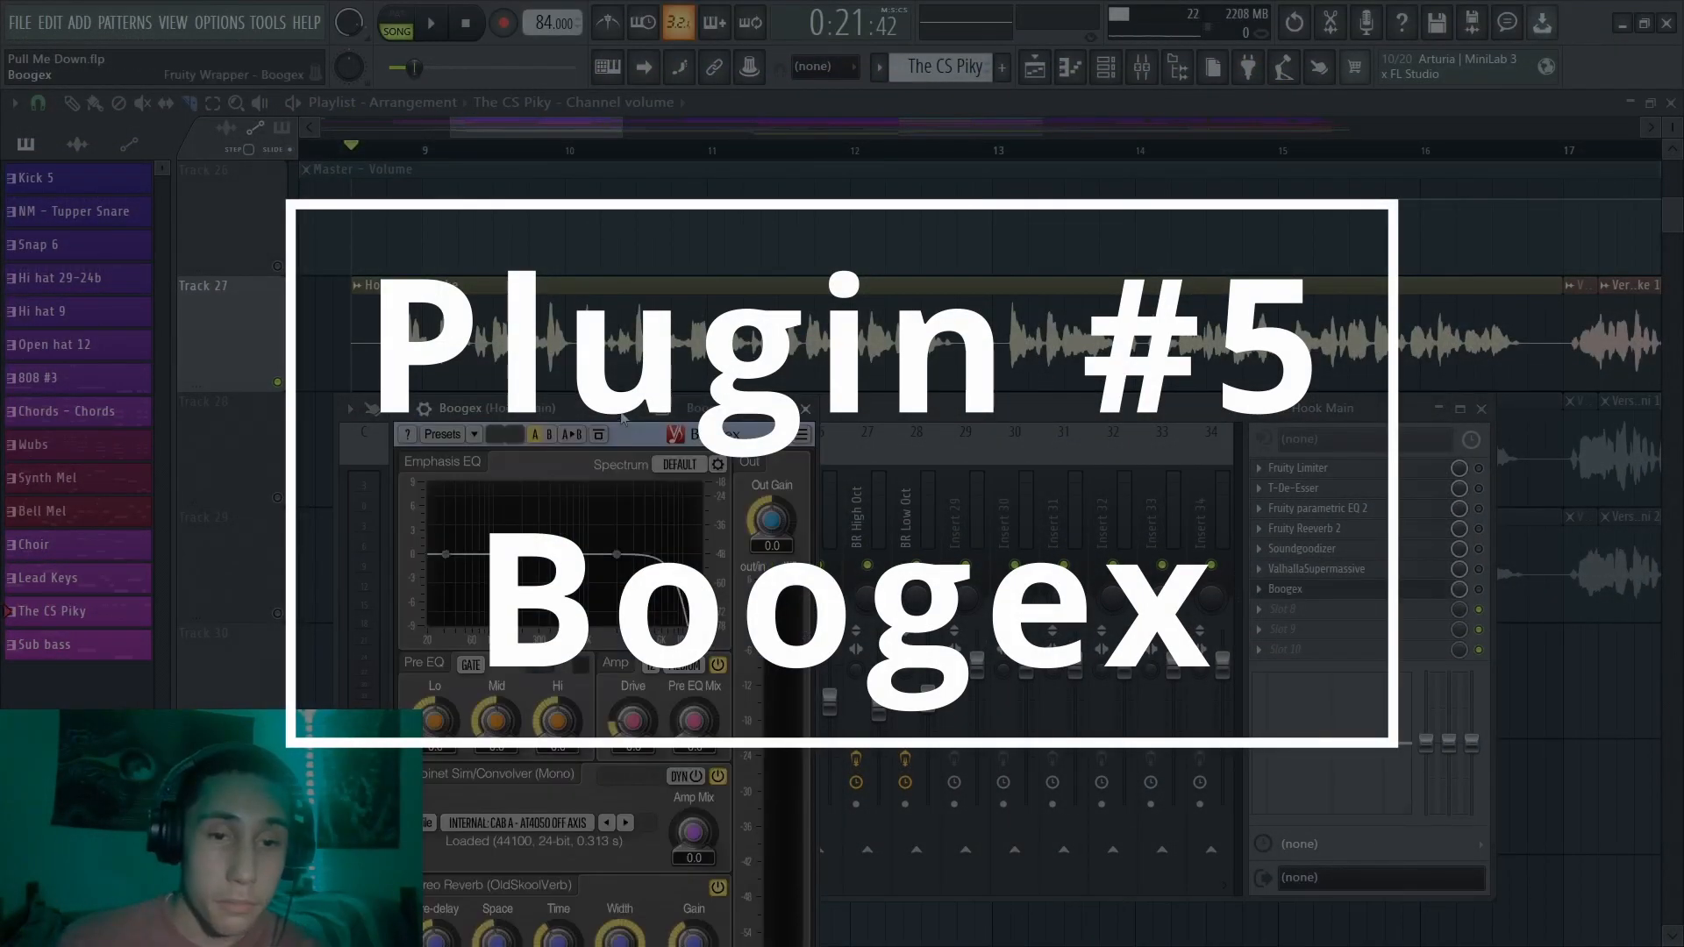
# Reposition the Boogex window and cycle its cabinet simulation back to Internal Cab B - U87 Bright.
pyautogui.moveTo(615, 411); pyautogui.dragTo(901, 322)
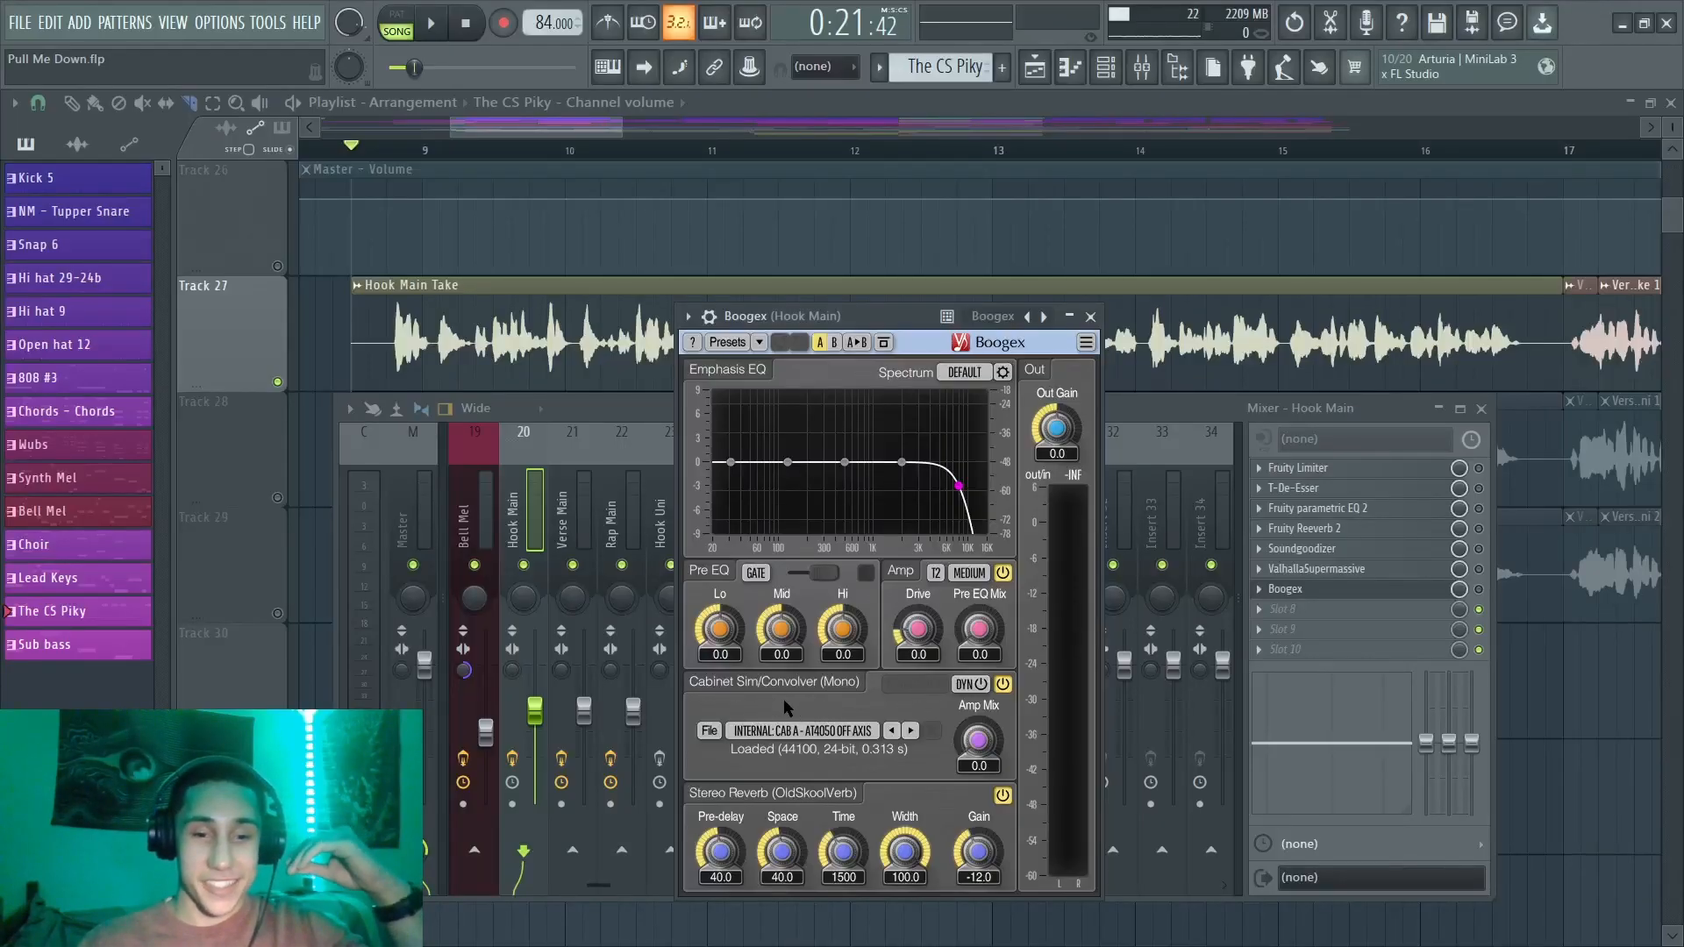
pyautogui.click(891, 732)
pyautogui.click(891, 732)
pyautogui.click(891, 732)
pyautogui.click(891, 732)
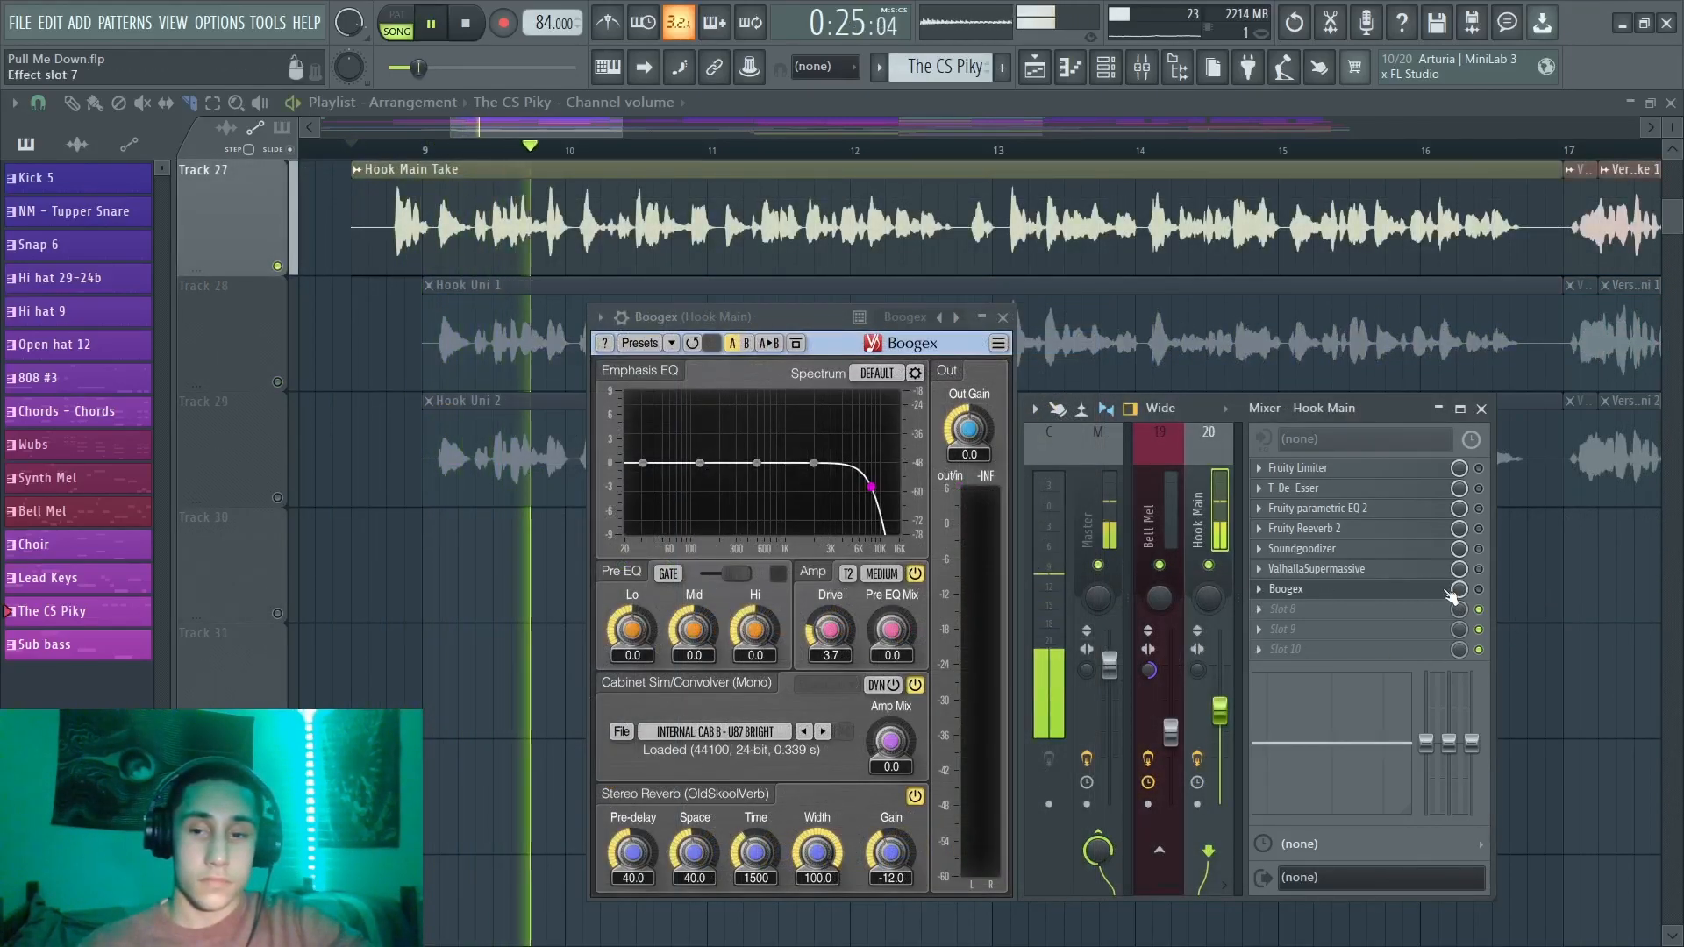
# Enable Boogex in the Hook Main effect chain and change its cabinet to Internal Cab C - SM57 Off Axis.
pyautogui.click(1479, 589)
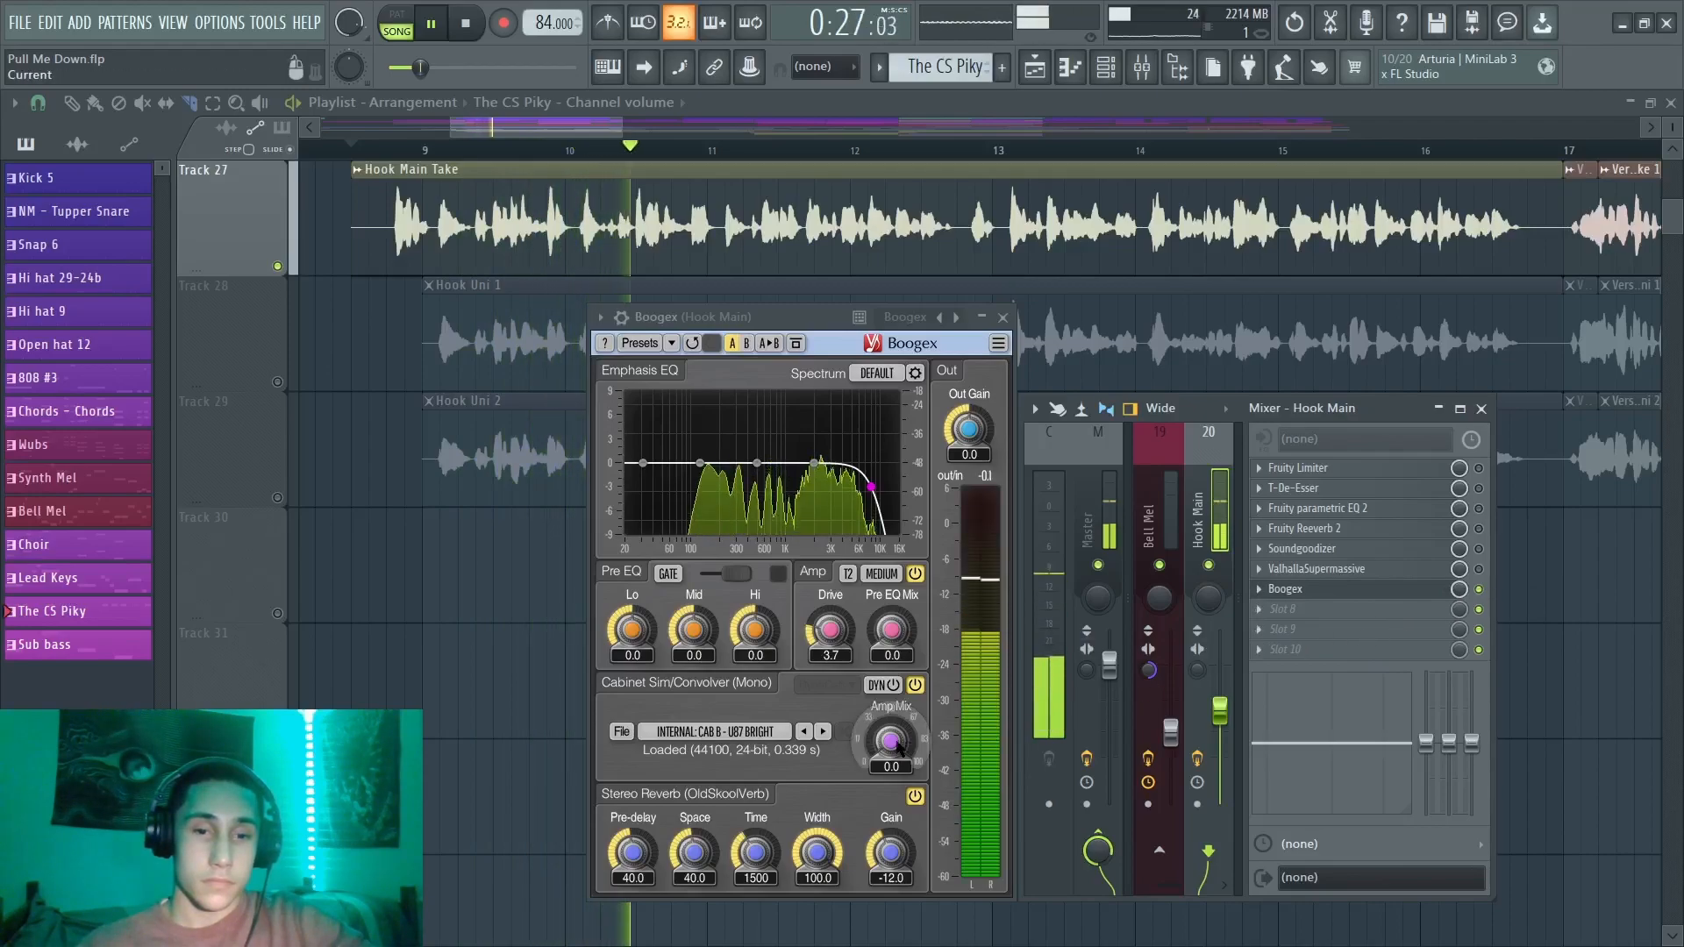
pyautogui.click(823, 731)
pyautogui.click(823, 733)
pyautogui.click(823, 733)
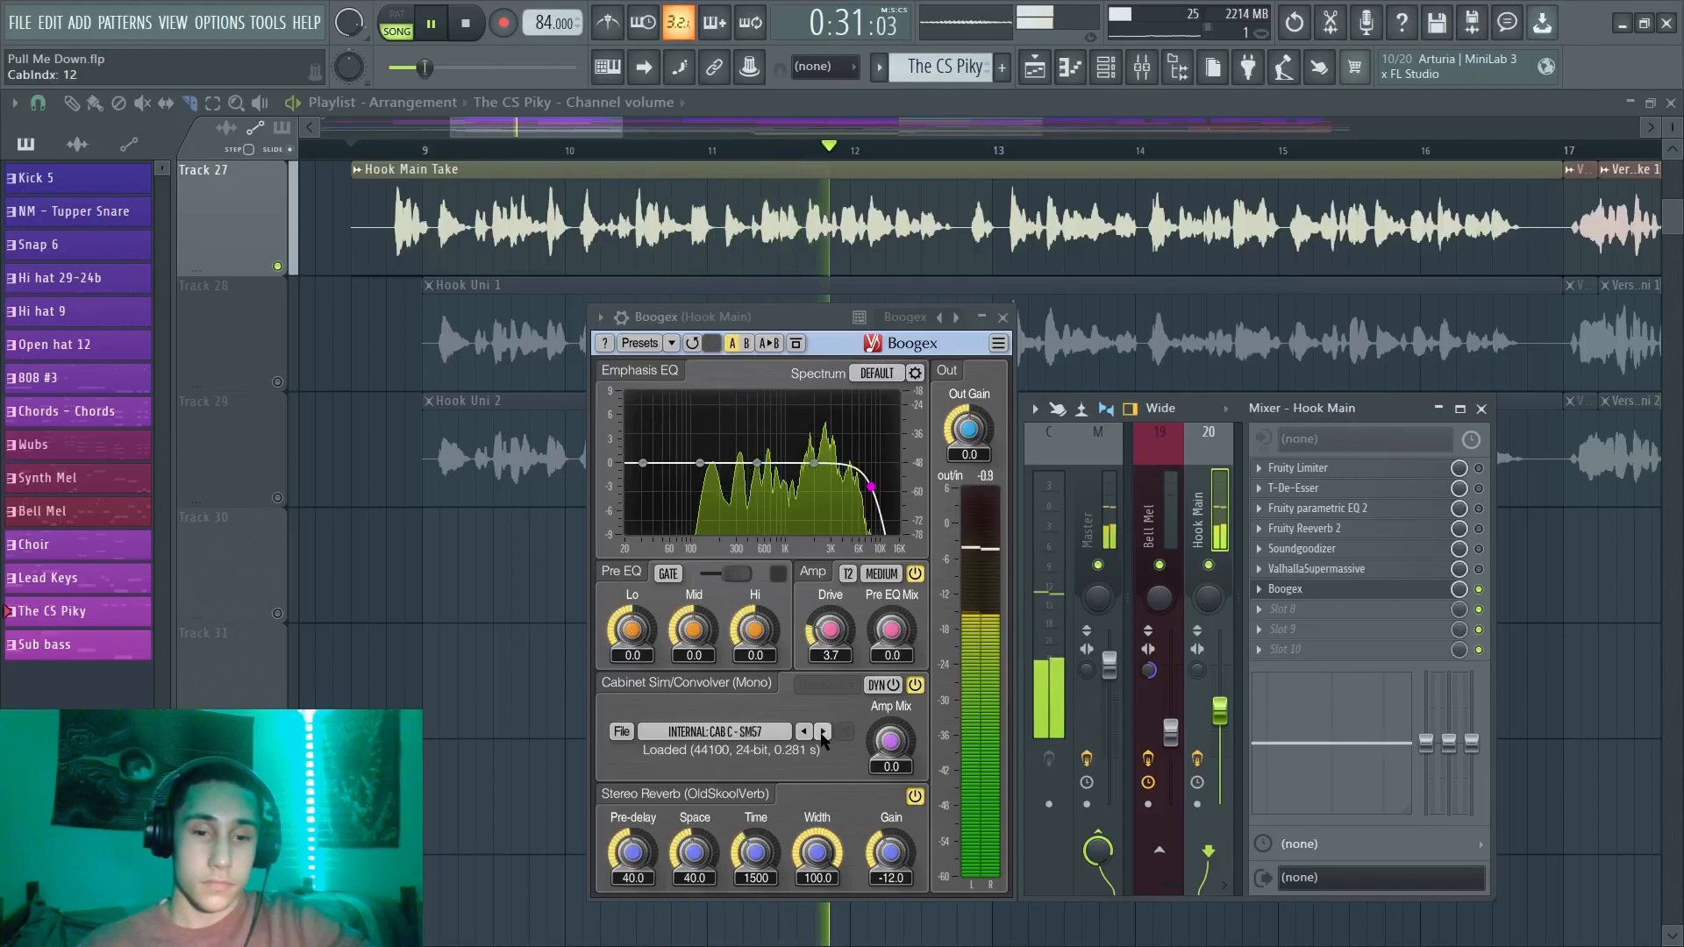
pyautogui.click(804, 732)
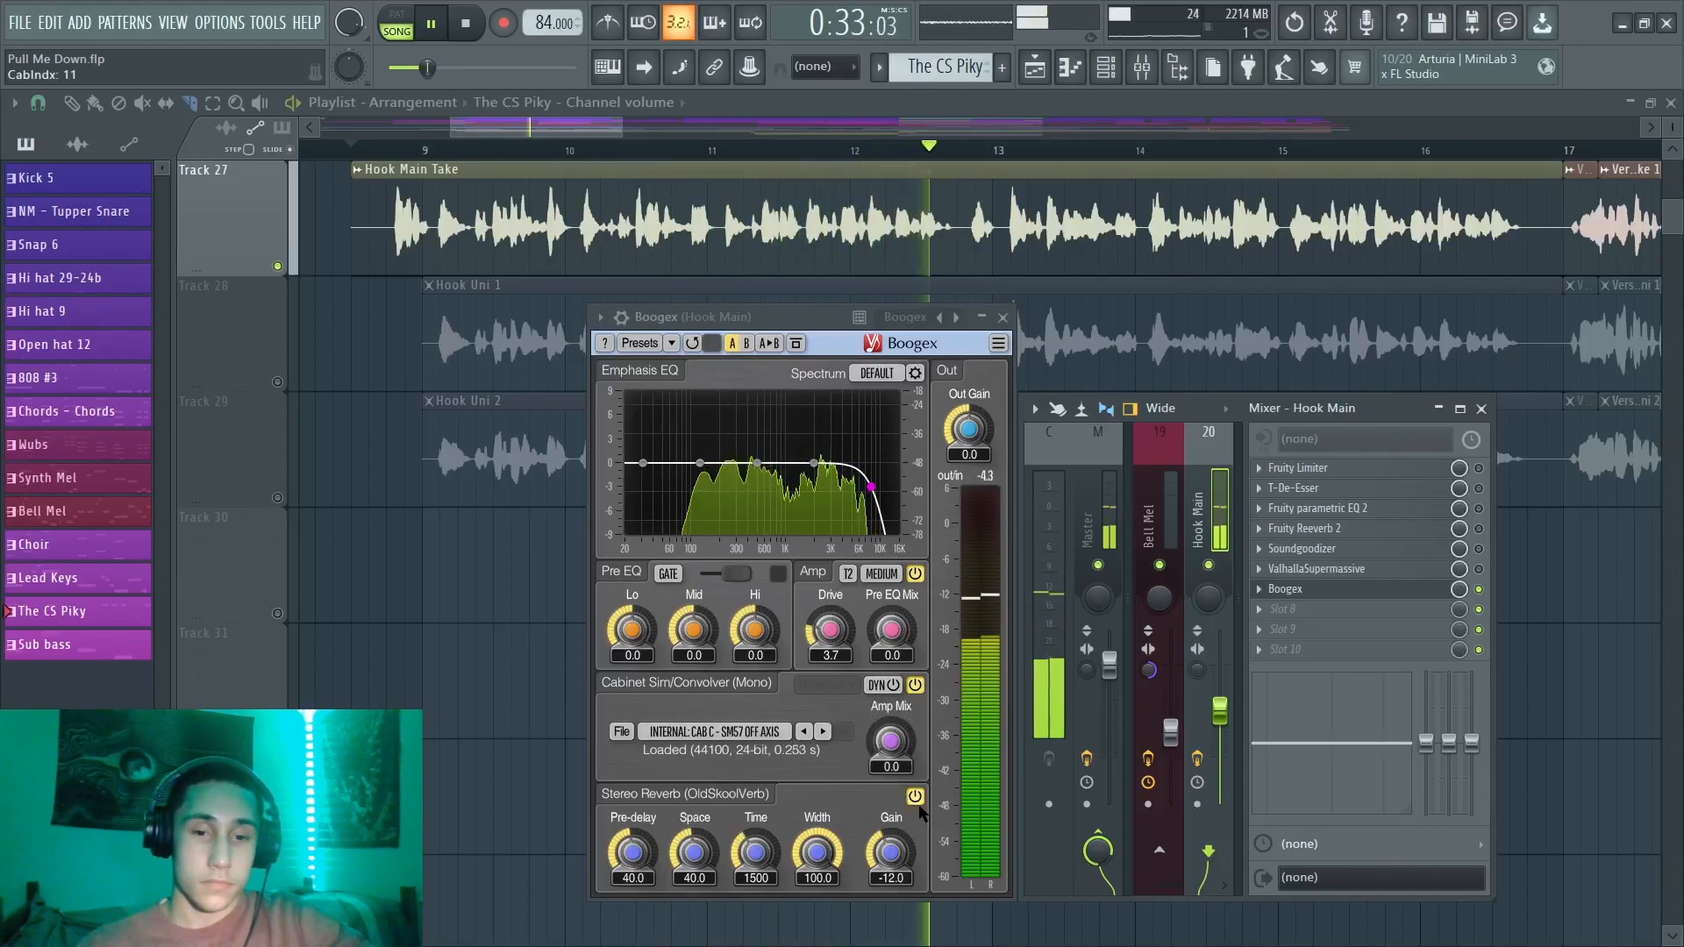
# Switch the cabinet to Internal Cab C - U87 with the stereo reverb bypassed, and re-enable the reverb.
pyautogui.click(915, 797)
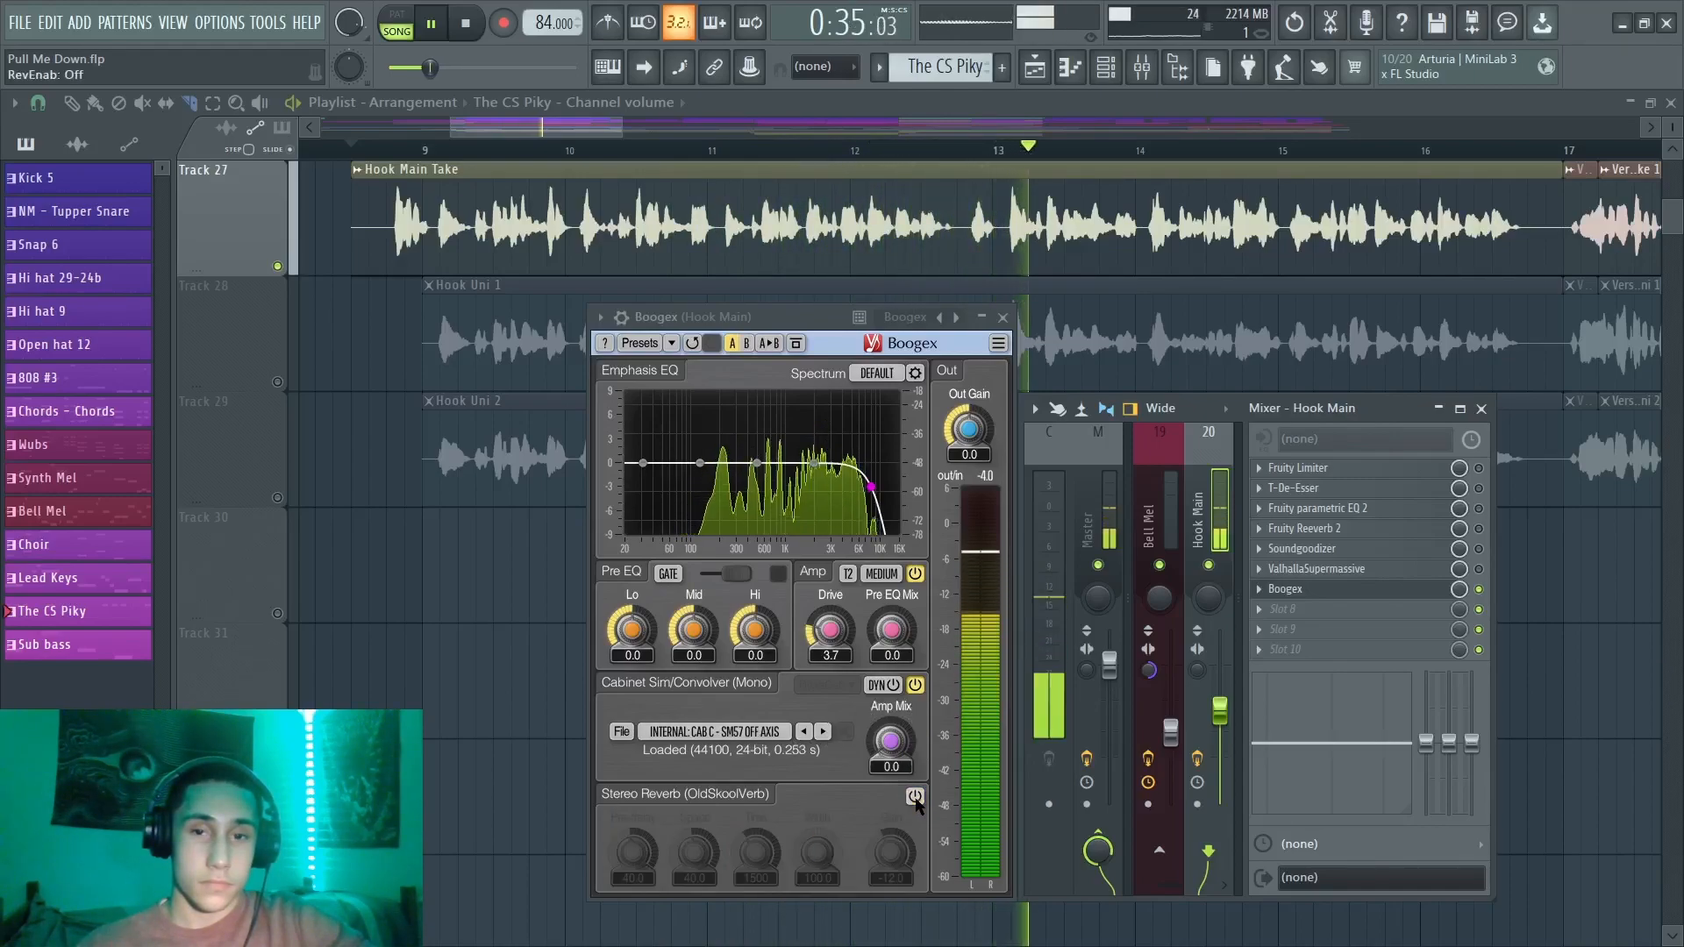
pyautogui.click(823, 732)
pyautogui.click(823, 732)
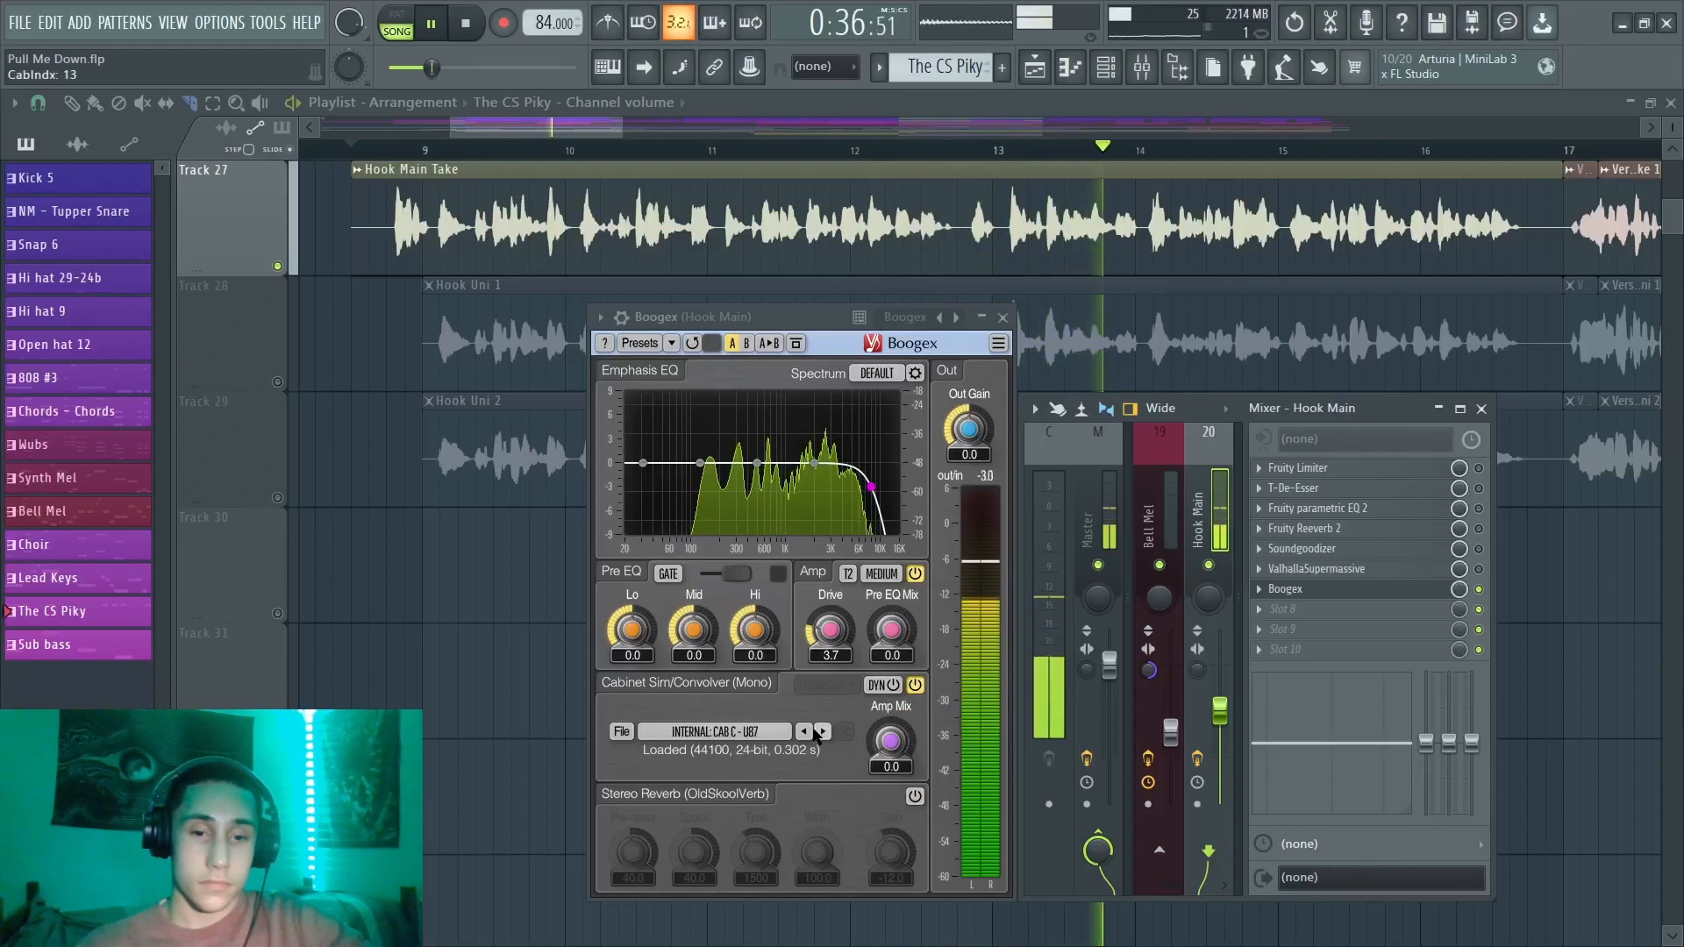
pyautogui.click(915, 797)
# Adjust the Boogex amp drive to 2.6 dB while listening to the vocal, and stop playback.
pyautogui.moveTo(830, 630); pyautogui.dragTo(830, 553)
pyautogui.moveTo(830, 629)
pyautogui.mouseDown()
pyautogui.moveTo(830, 675)
pyautogui.moveTo(826, 638)
pyautogui.mouseUp()
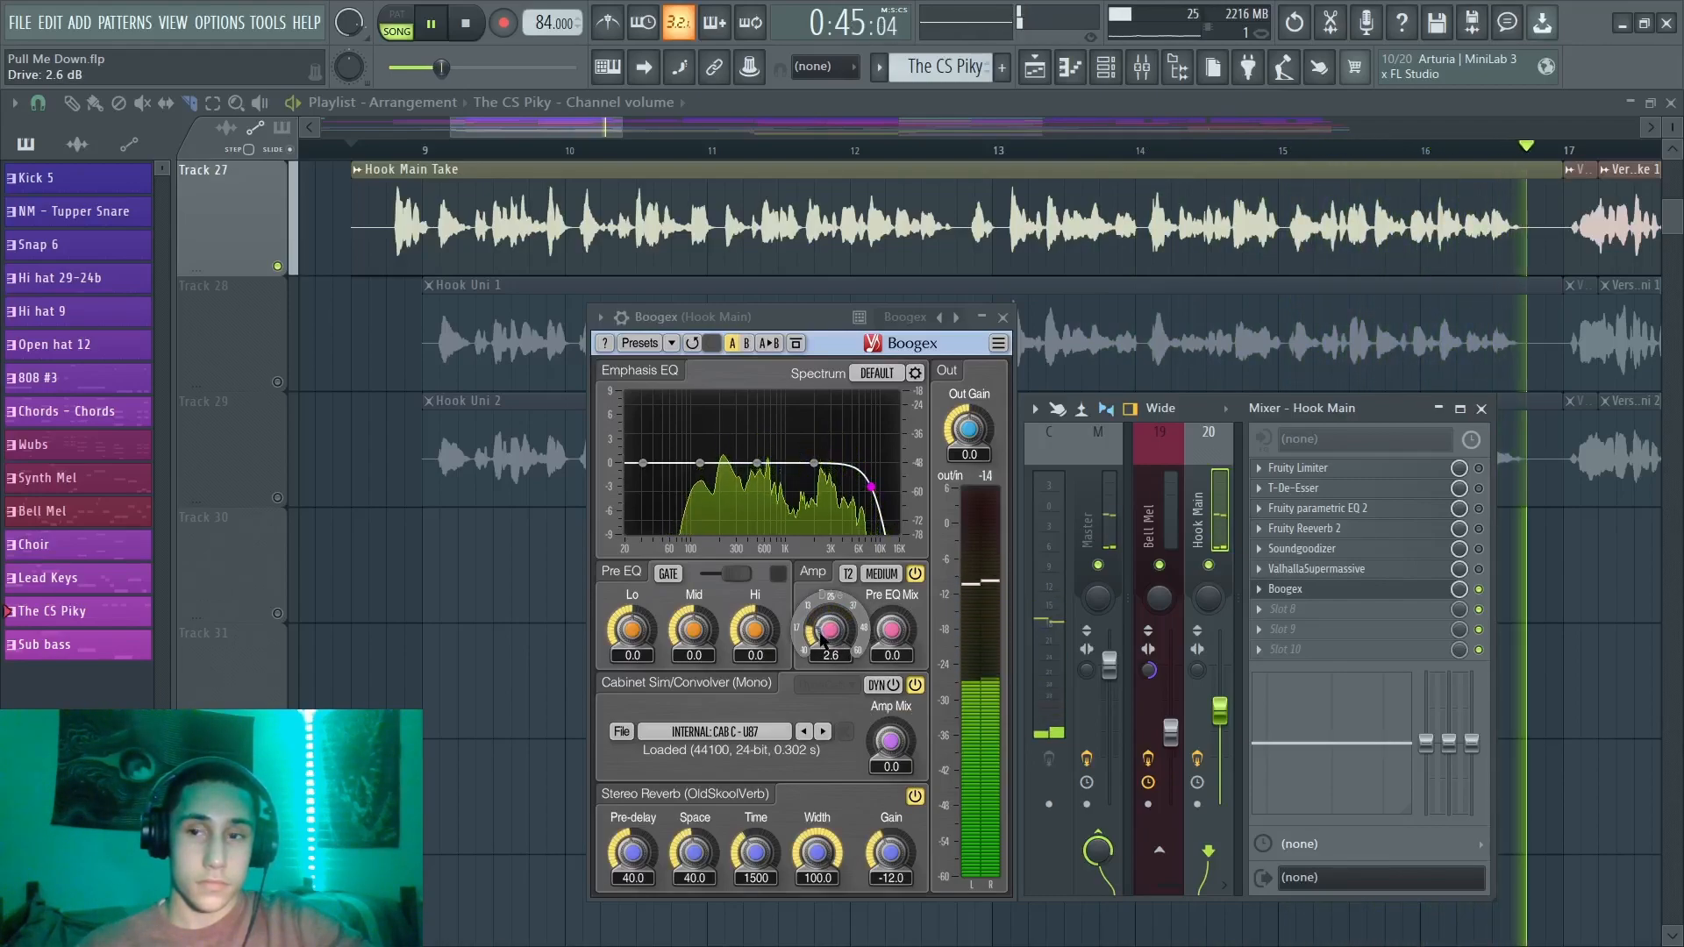
pyautogui.press('space')
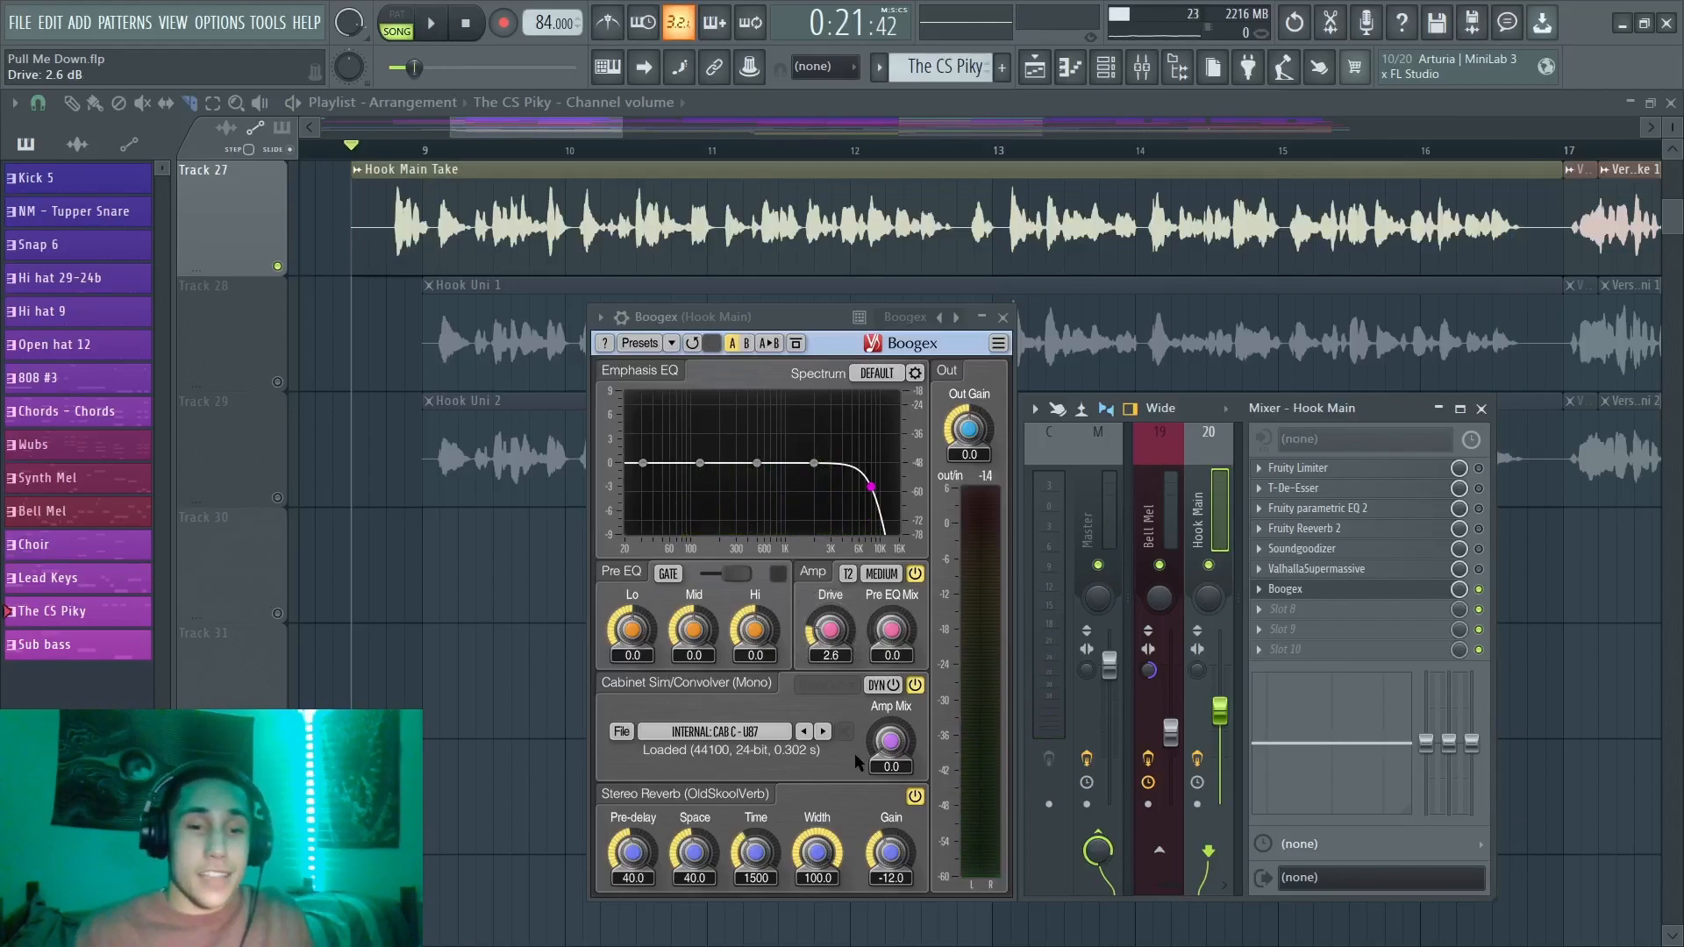